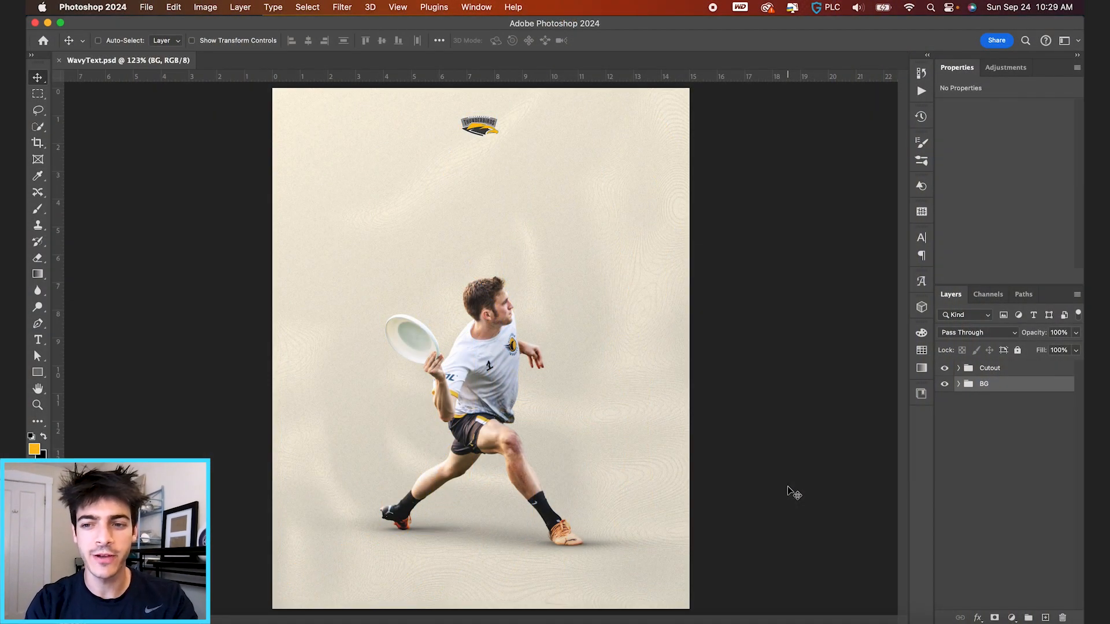
Step: On a new layer, start a text box above the player and type MAX on three lines
{"action": "key", "text": "super+shift+alt+n"}
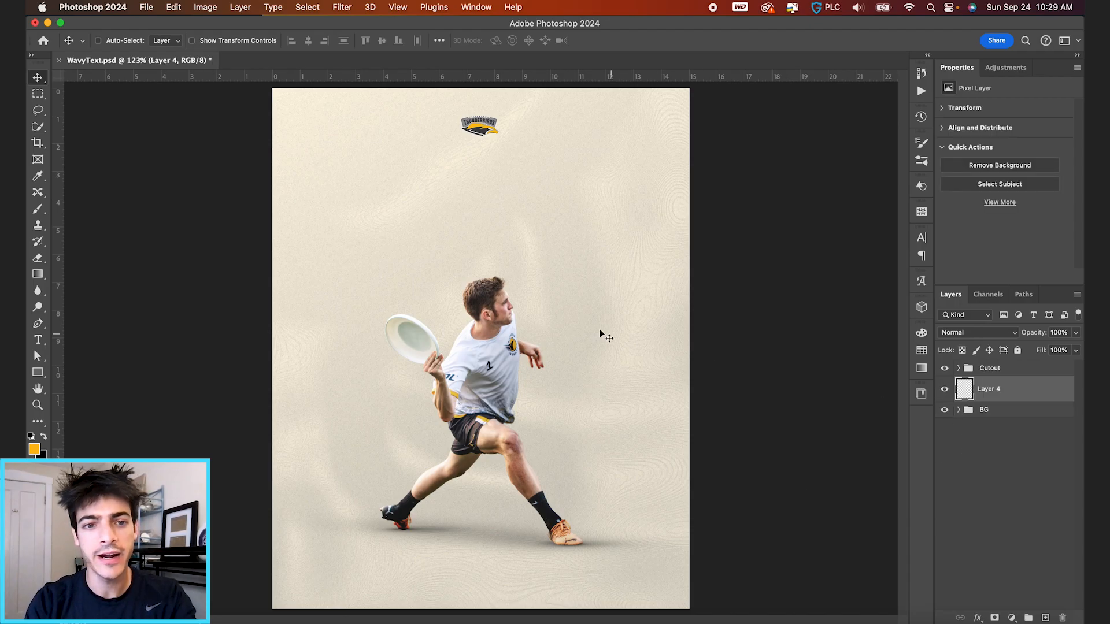
{"action": "left_click", "coordinate": [37, 340]}
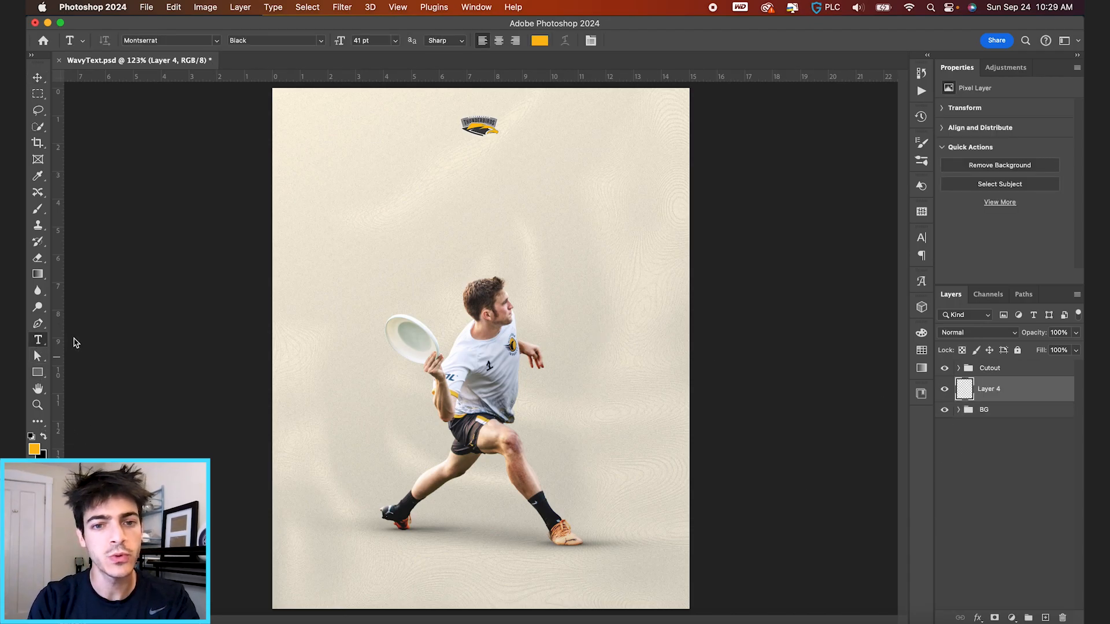
{"action": "left_click", "coordinate": [409, 246]}
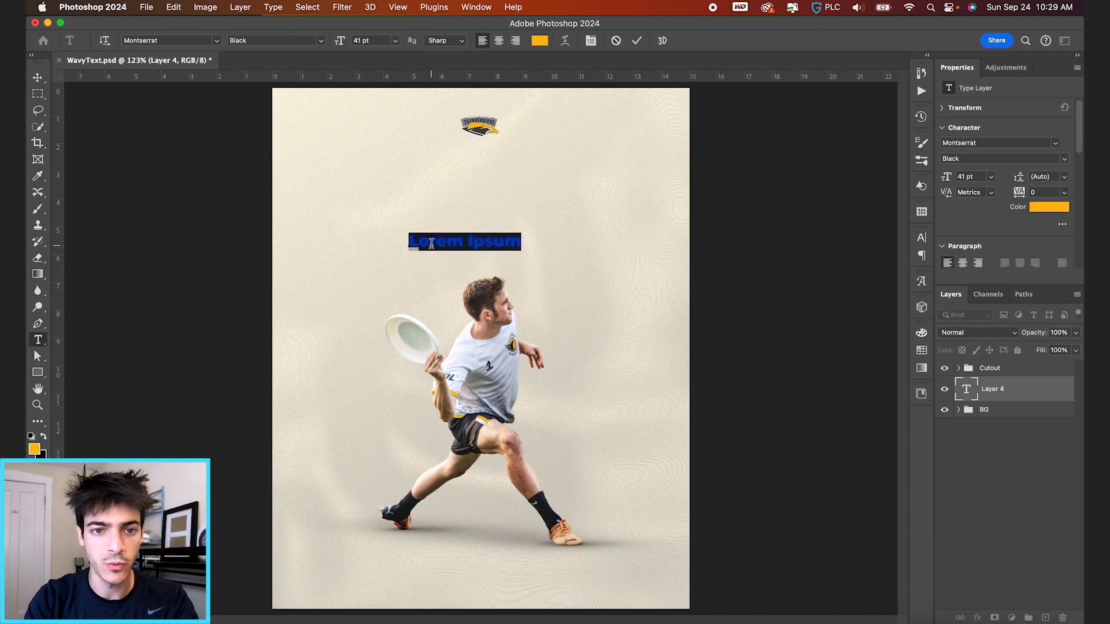
{"action": "type", "text": "MA"}
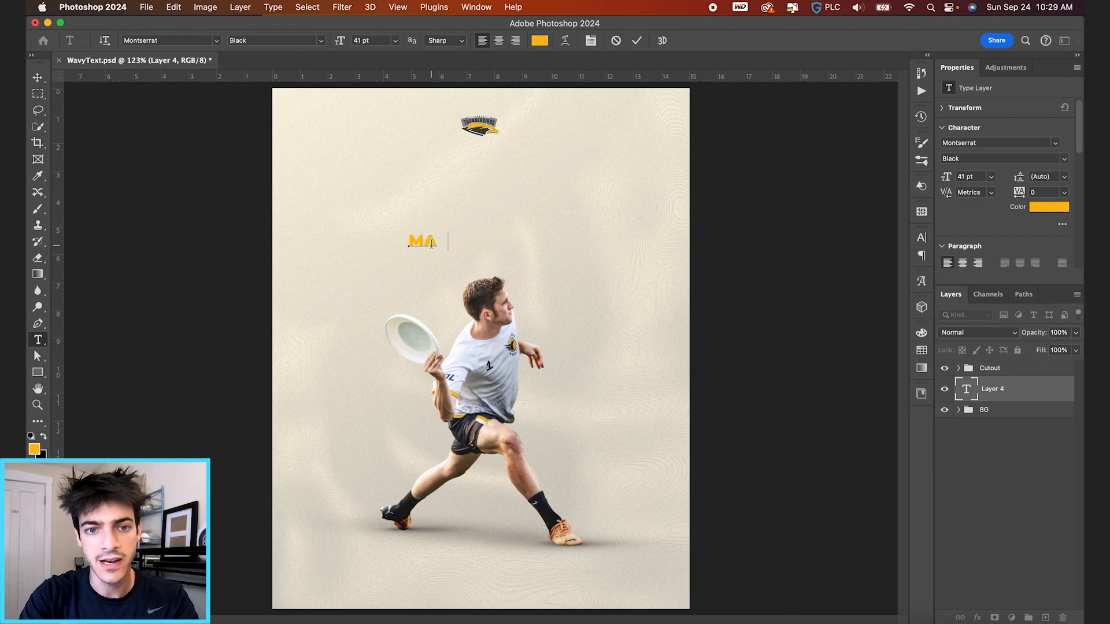
{"action": "type", "text": "X "}
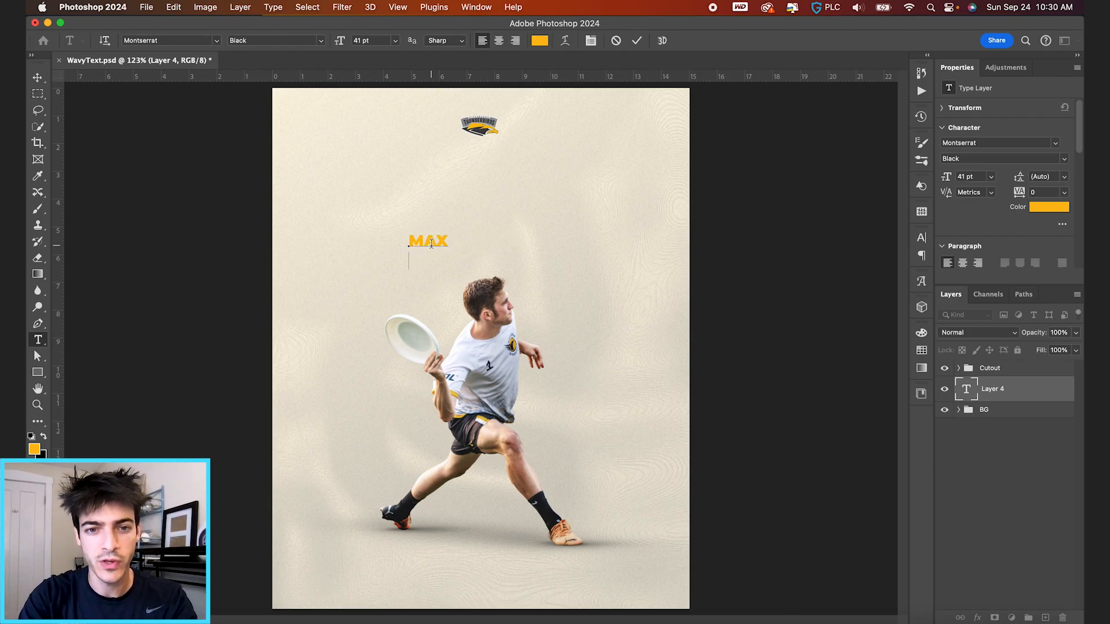
{"action": "type", "text": "MAX "}
{"action": "type", "text": "M"}
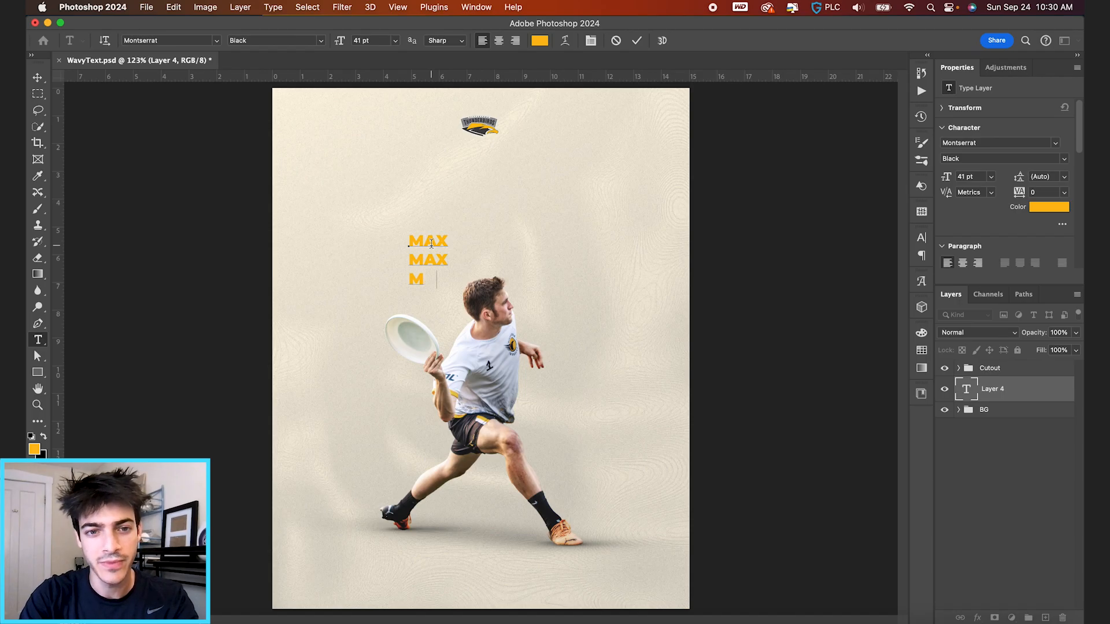
{"action": "type", "text": "AX"}
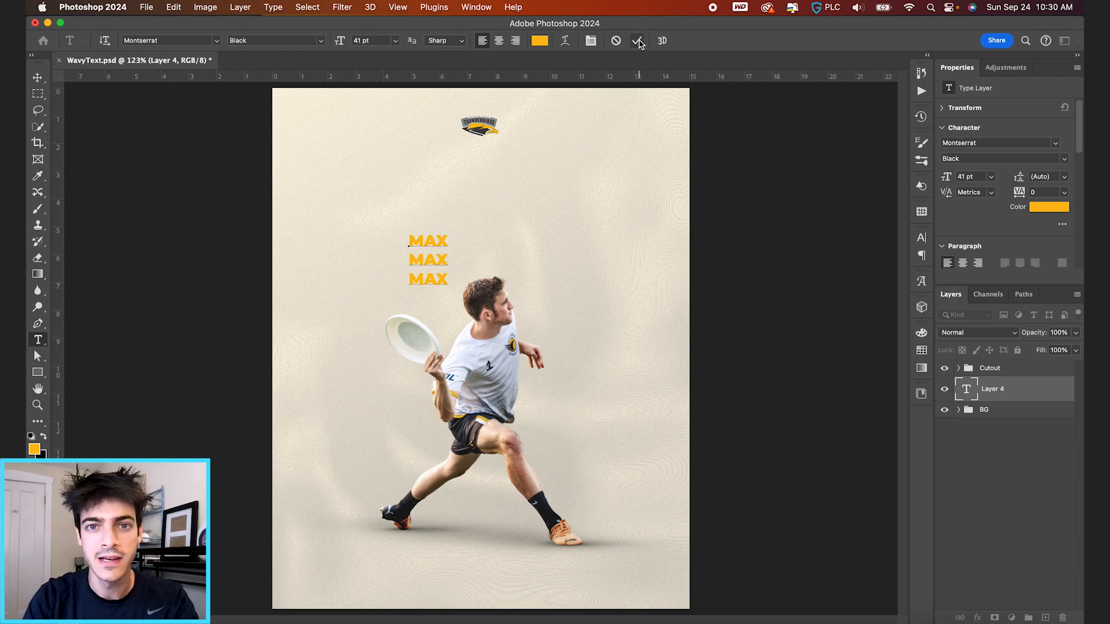
Step: Tighten the leading of the three MAX lines to about 36 pt in the Character panel and commit
{"action": "left_click", "coordinate": [590, 41]}
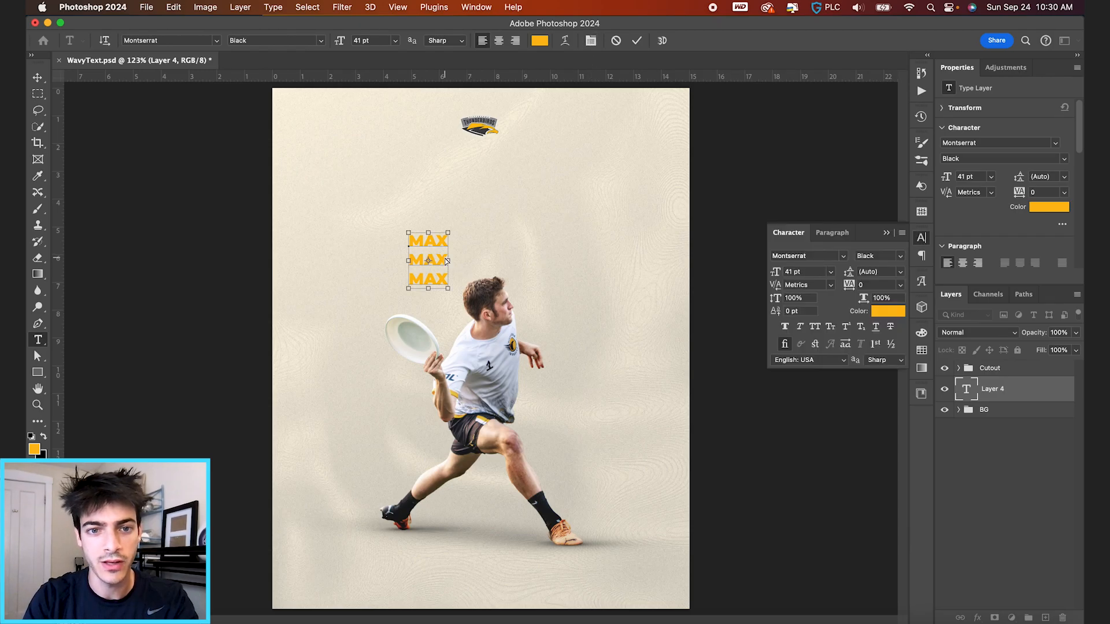
{"action": "key", "text": "super+a"}
{"action": "left_click_drag", "start_coordinate": [850, 272], "coordinate": [839, 272]}
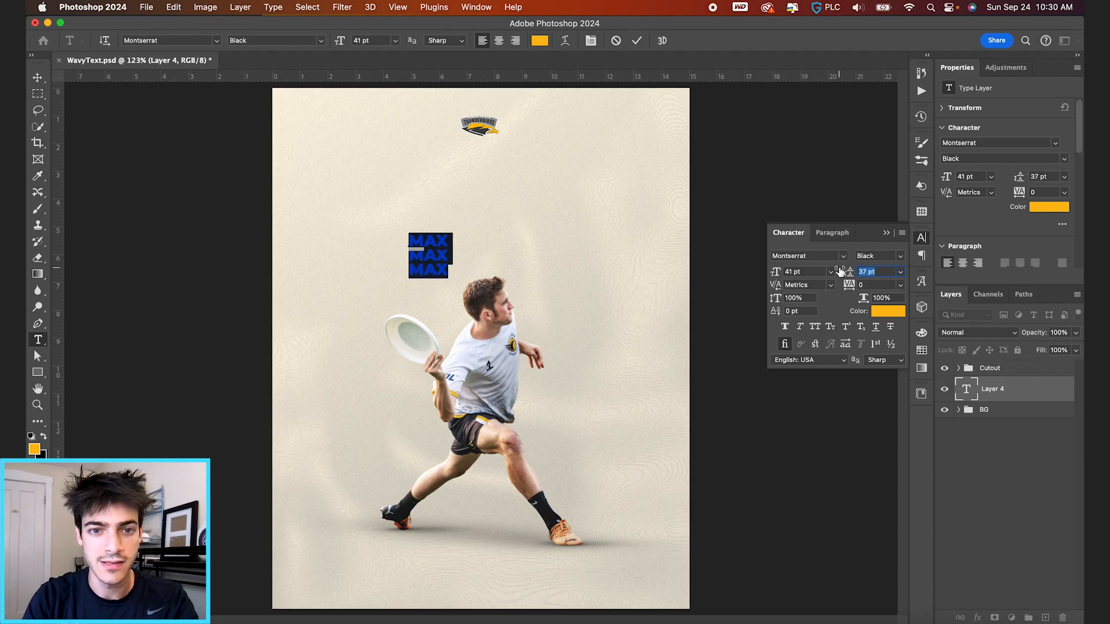
{"action": "left_click", "coordinate": [637, 40]}
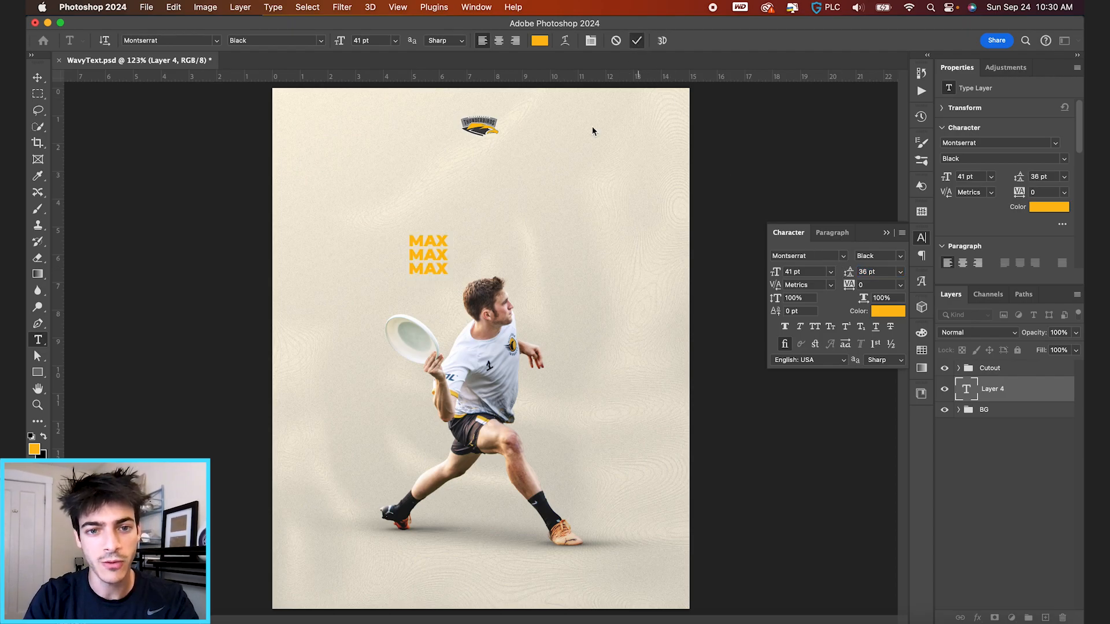
Step: Free-transform the MAX stack larger and move it down behind the player
{"action": "key", "text": "ctrl+t"}
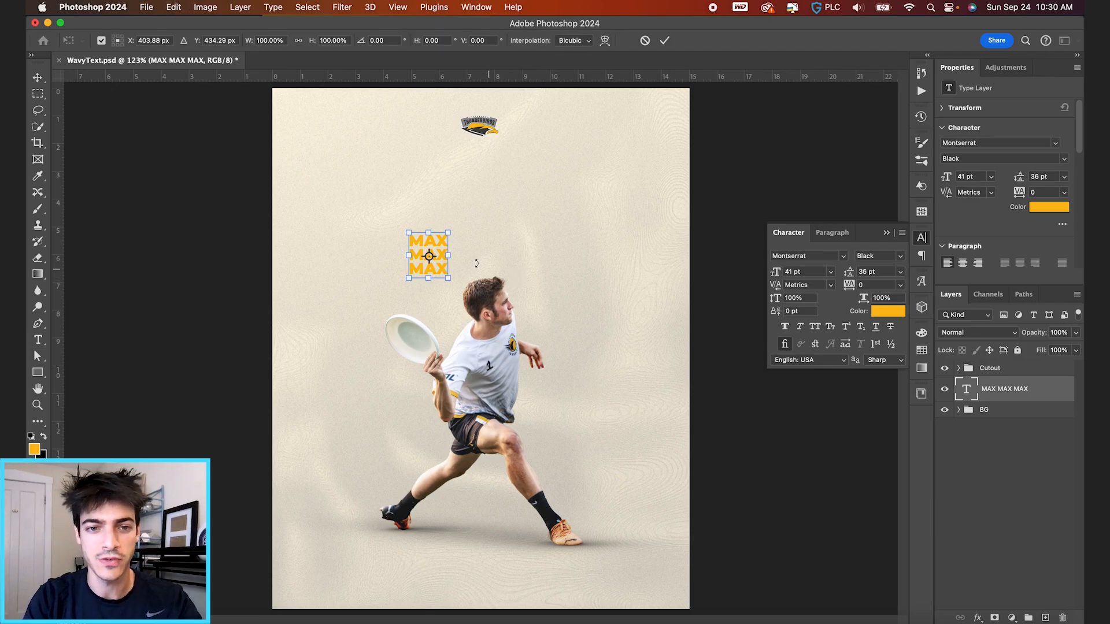
{"action": "left_click_drag", "start_coordinate": [448, 232], "coordinate": [497, 232]}
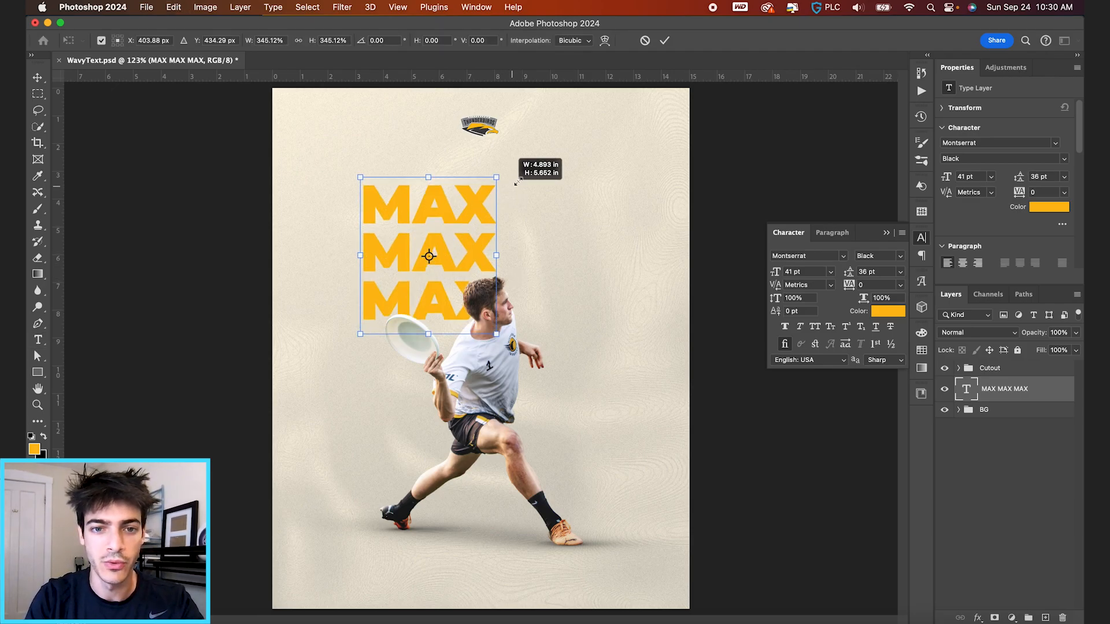
{"action": "left_click_drag", "start_coordinate": [492, 233], "coordinate": [531, 275]}
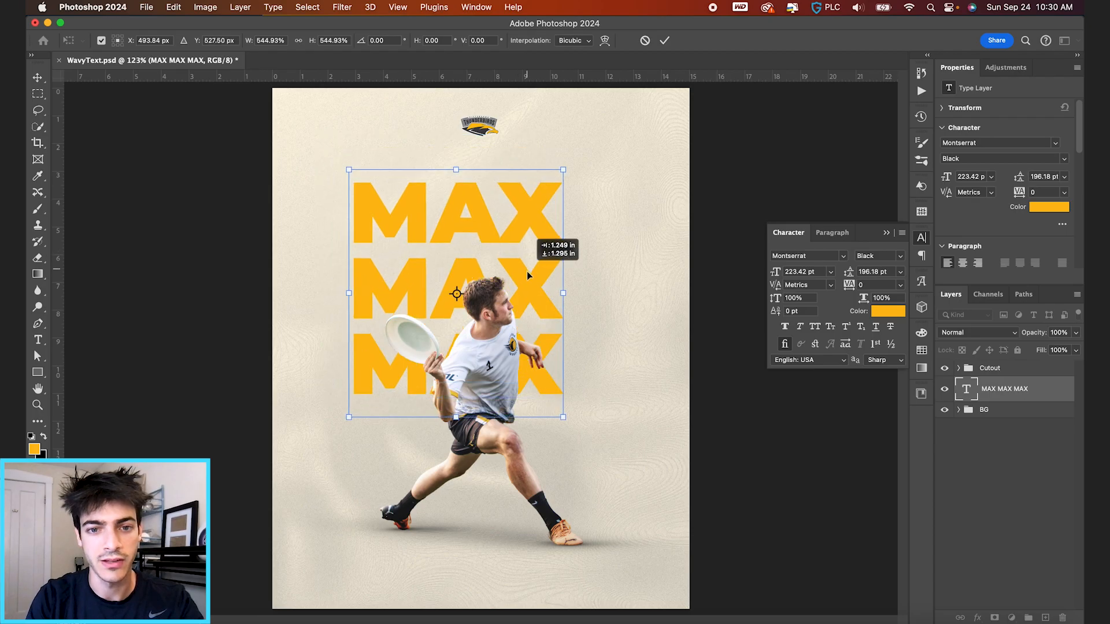
{"action": "left_click_drag", "start_coordinate": [583, 165], "coordinate": [589, 159]}
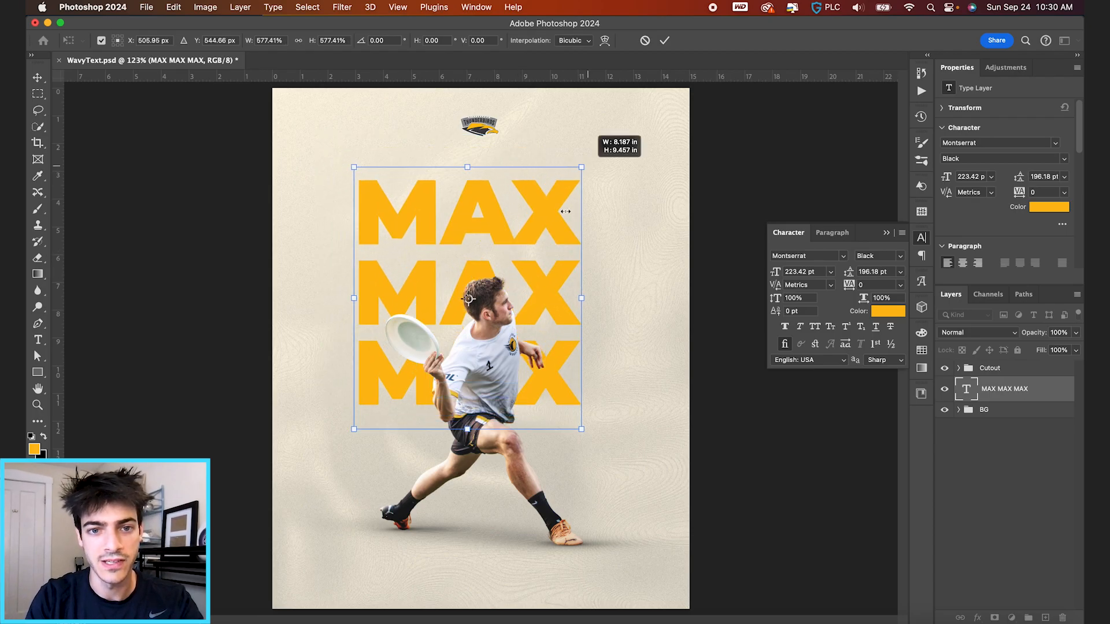
{"action": "left_click_drag", "start_coordinate": [547, 247], "coordinate": [554, 254]}
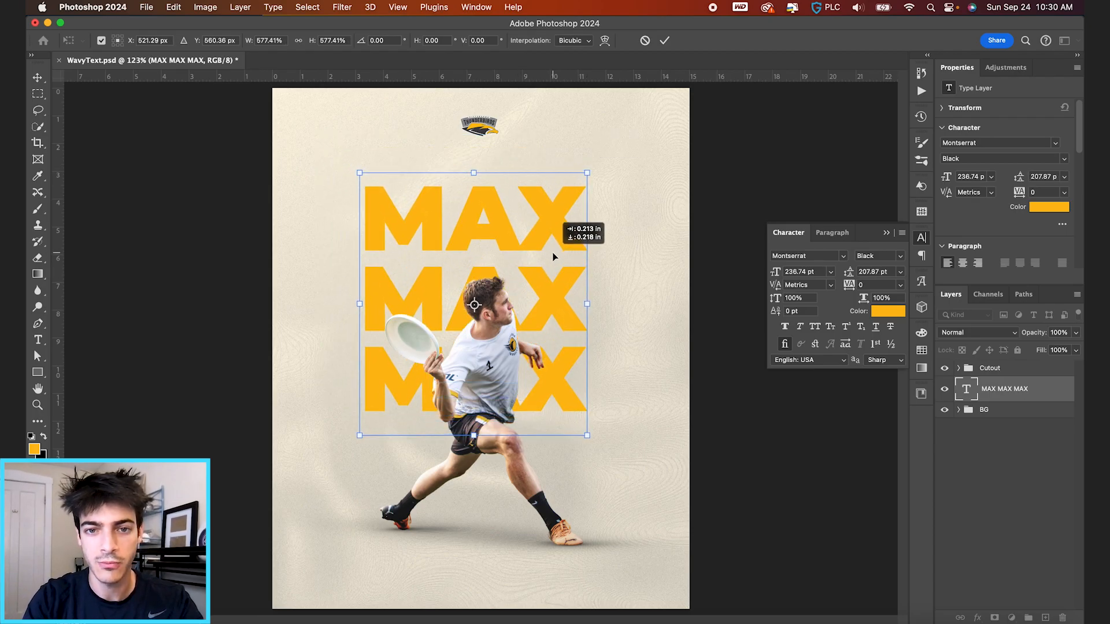
{"action": "key", "text": "Return"}
Step: Pull the MAX lines closer together and nudge the text down a little
{"action": "left_click_drag", "start_coordinate": [850, 272], "coordinate": [840, 272]}
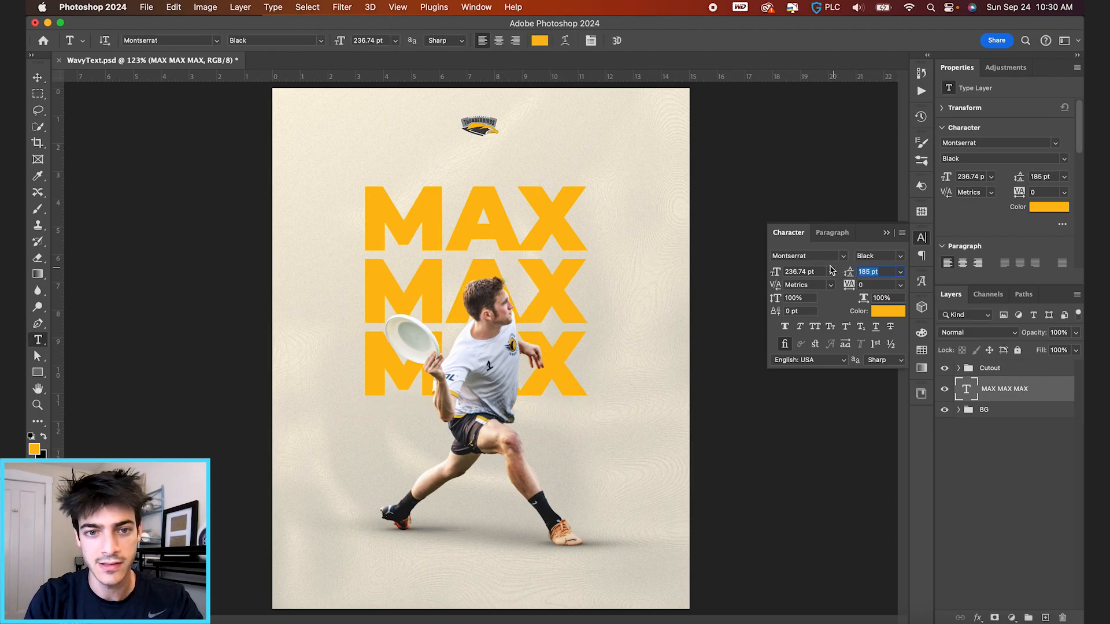
{"action": "key", "text": "Down"}
{"action": "key", "text": "Down"}
{"action": "key", "text": "Down"}
{"action": "key", "text": "Return"}
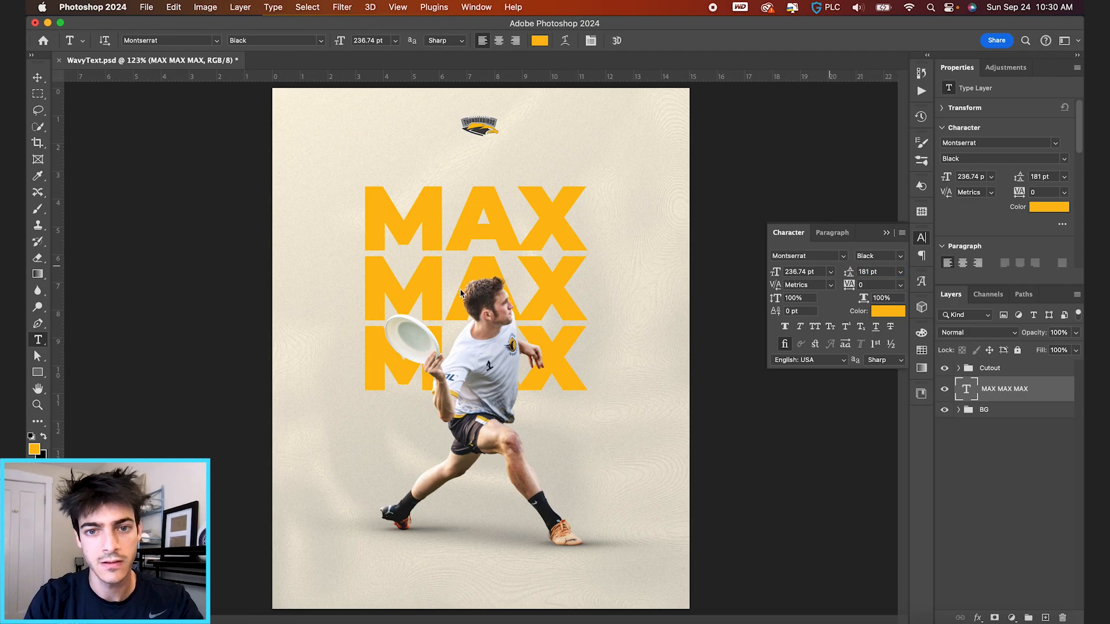
{"action": "key", "text": "v"}
{"action": "left_click_drag", "start_coordinate": [520, 260], "coordinate": [520, 277]}
Step: Enlarge the MAX text further so it fills the poster's middle
{"action": "key", "text": "ctrl+t"}
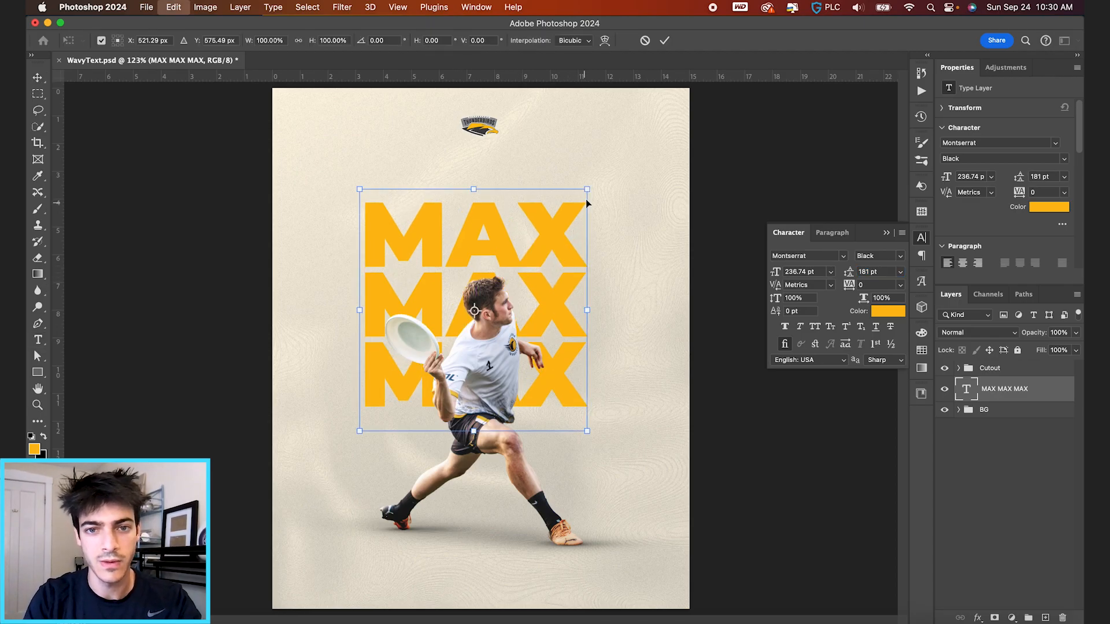
{"action": "left_click_drag", "start_coordinate": [587, 196], "coordinate": [613, 180]}
{"action": "key", "text": "Return"}
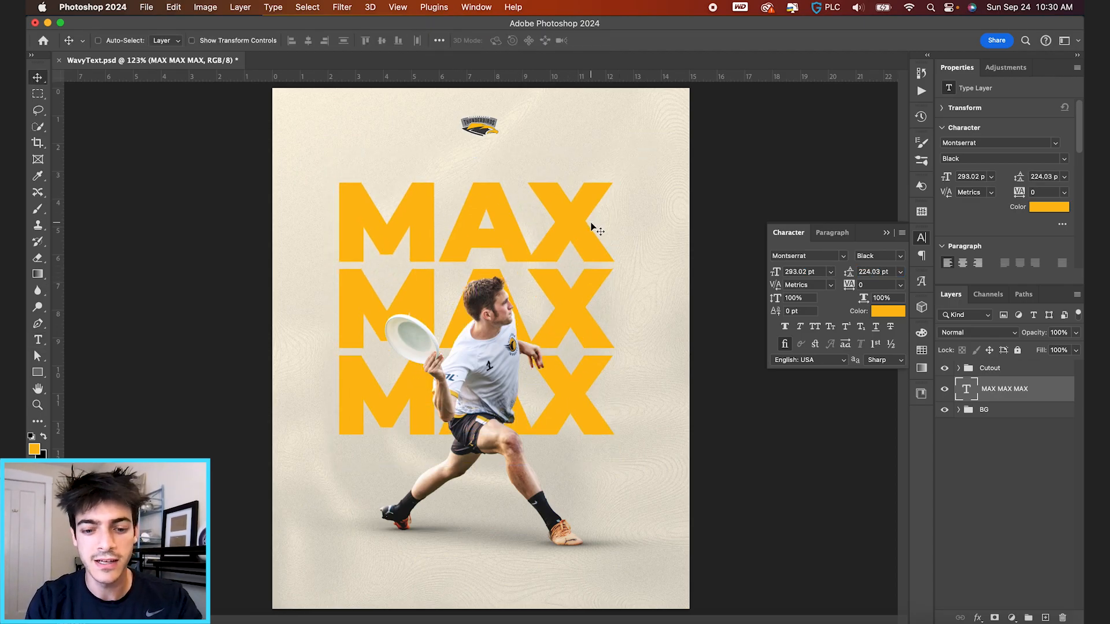
{"action": "key", "text": "t"}
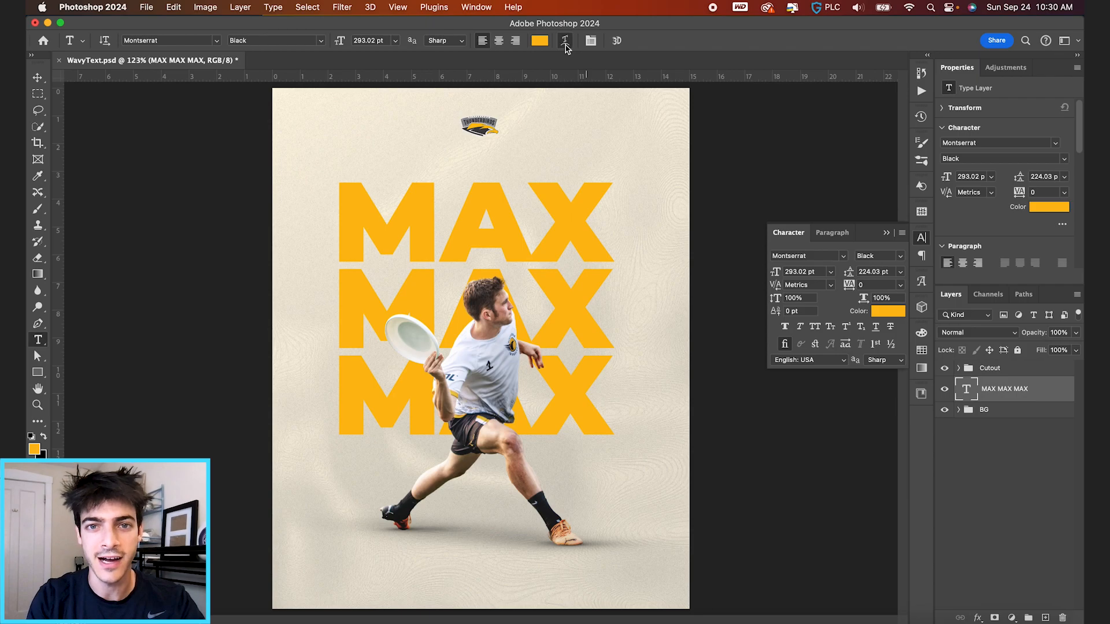
{"action": "left_click", "coordinate": [565, 40]}
Step: Give the MAX text a Flag warp and weaken its bend considerably
{"action": "left_click", "coordinate": [891, 386]}
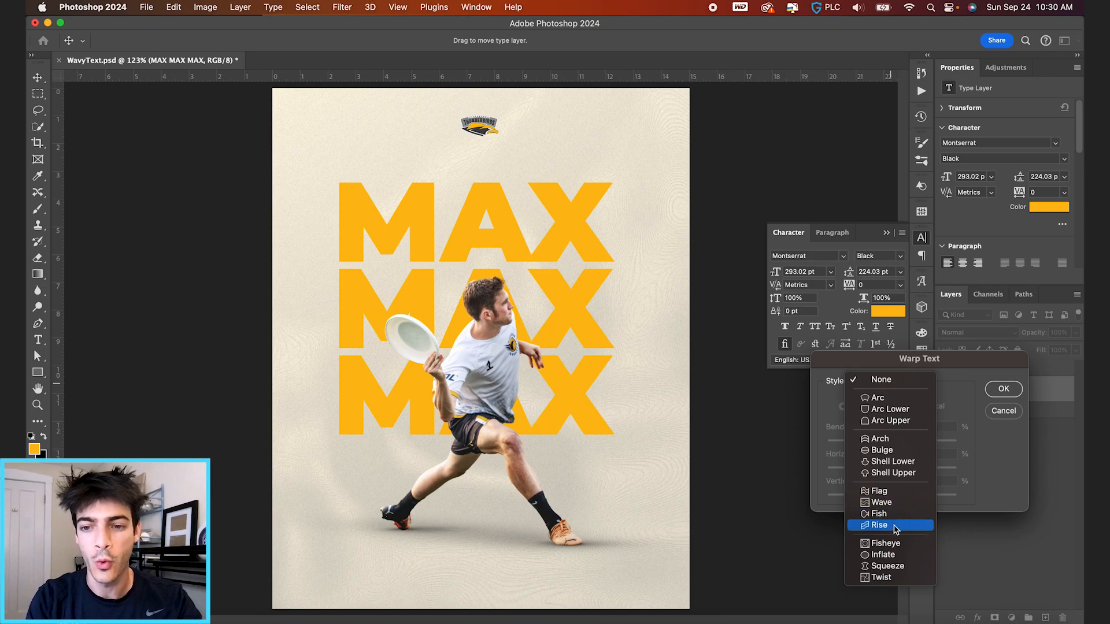
{"action": "left_click", "coordinate": [885, 492]}
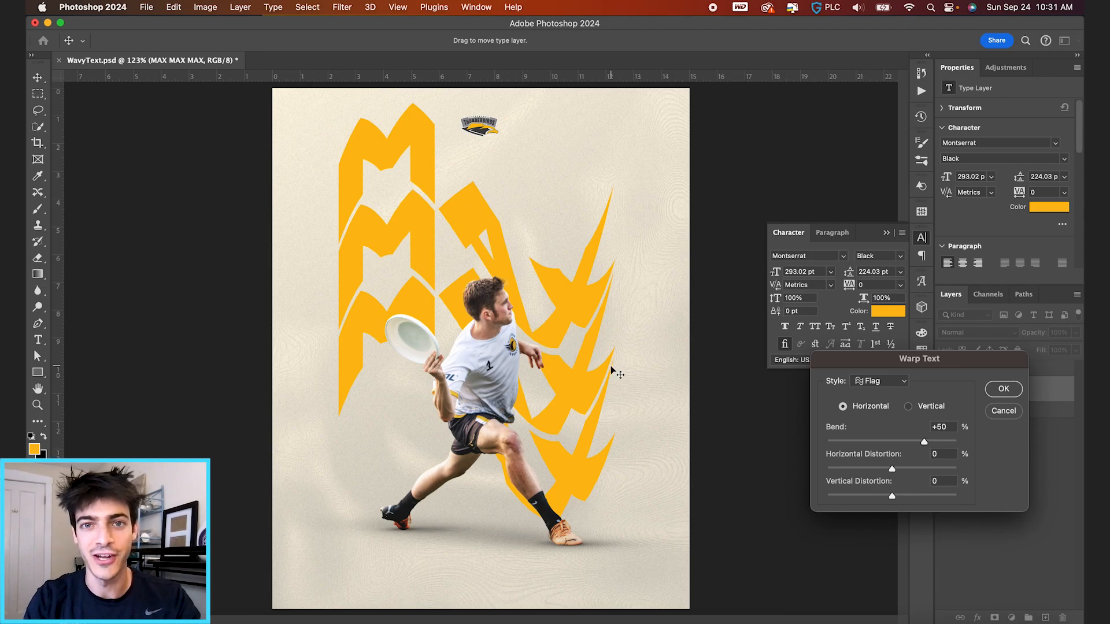
{"action": "left_click_drag", "start_coordinate": [924, 444], "coordinate": [904, 443]}
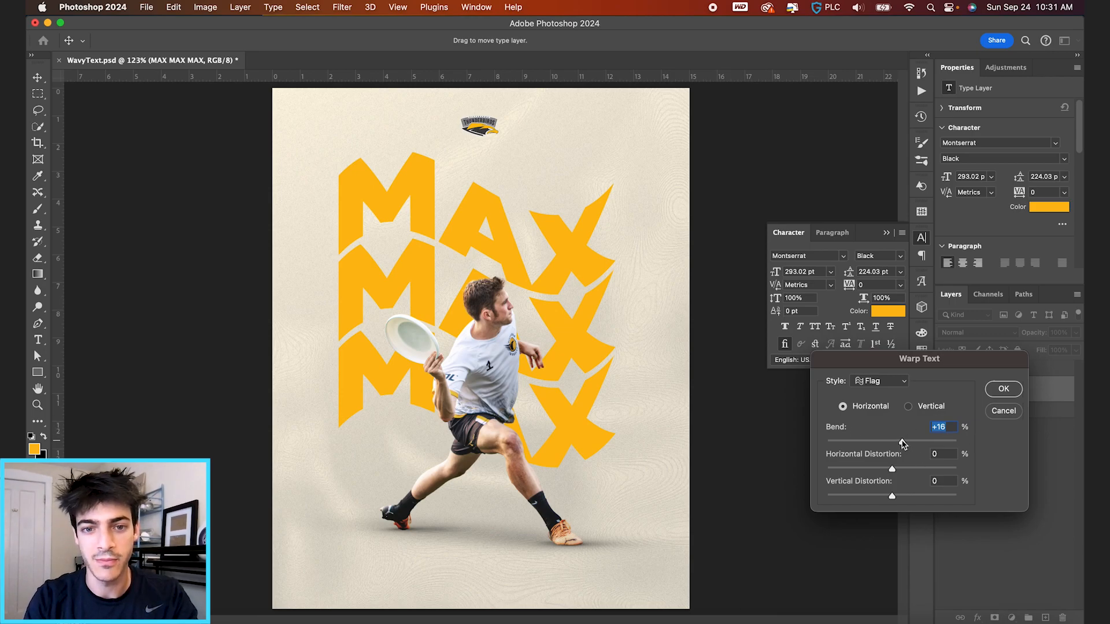
{"action": "left_click_drag", "start_coordinate": [903, 444], "coordinate": [900, 443]}
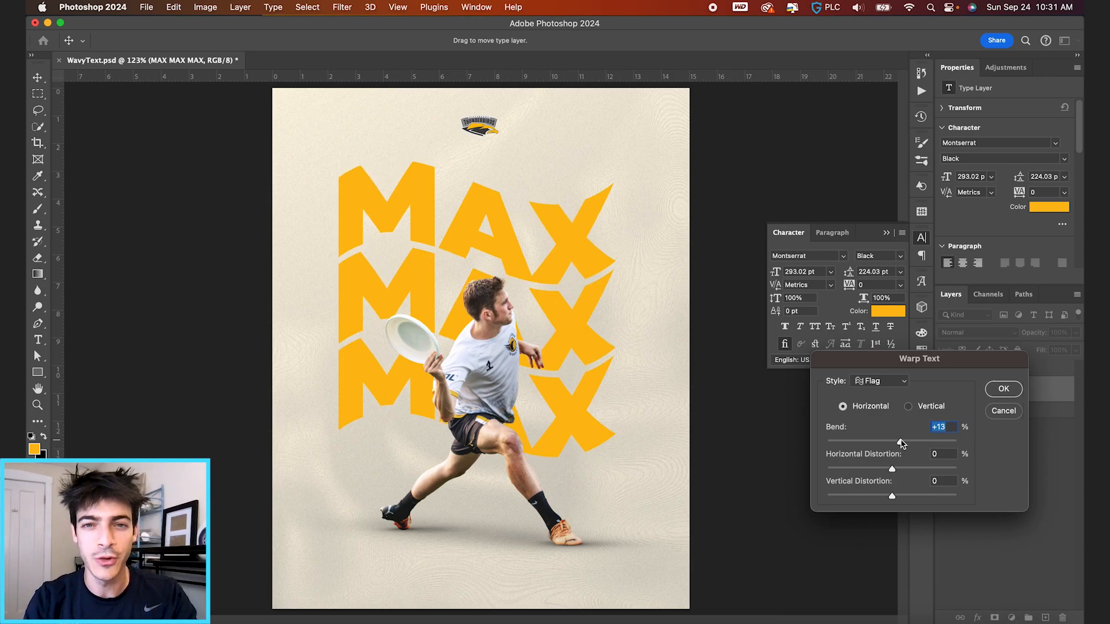
{"action": "left_click_drag", "start_coordinate": [900, 443], "coordinate": [897, 444]}
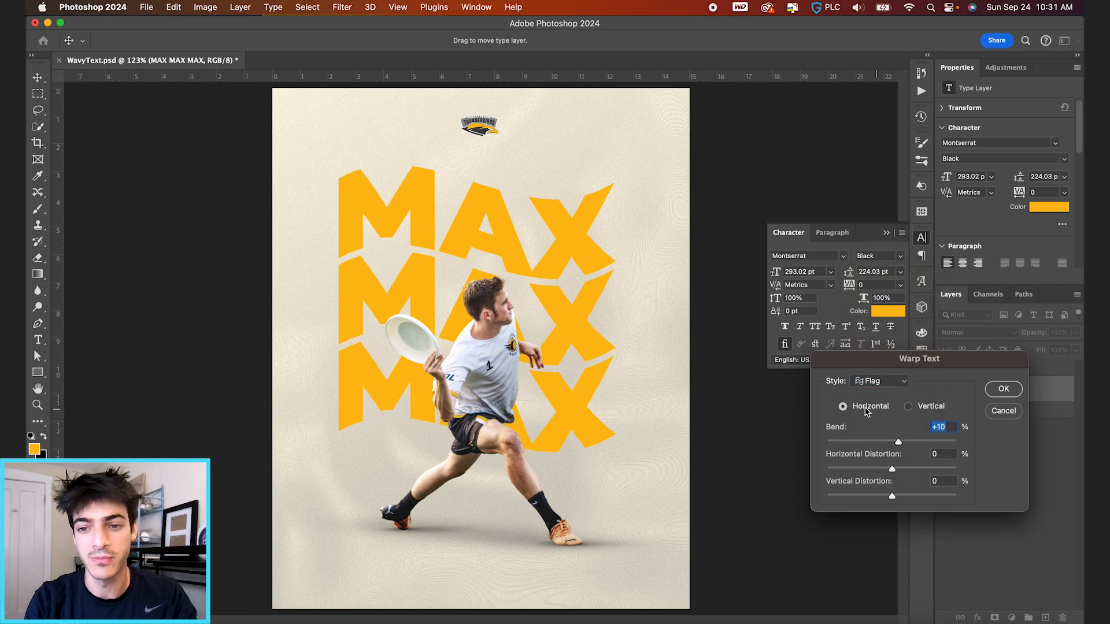
Step: Make the flag warp vertical with about +21% bend
{"action": "left_click", "coordinate": [908, 406]}
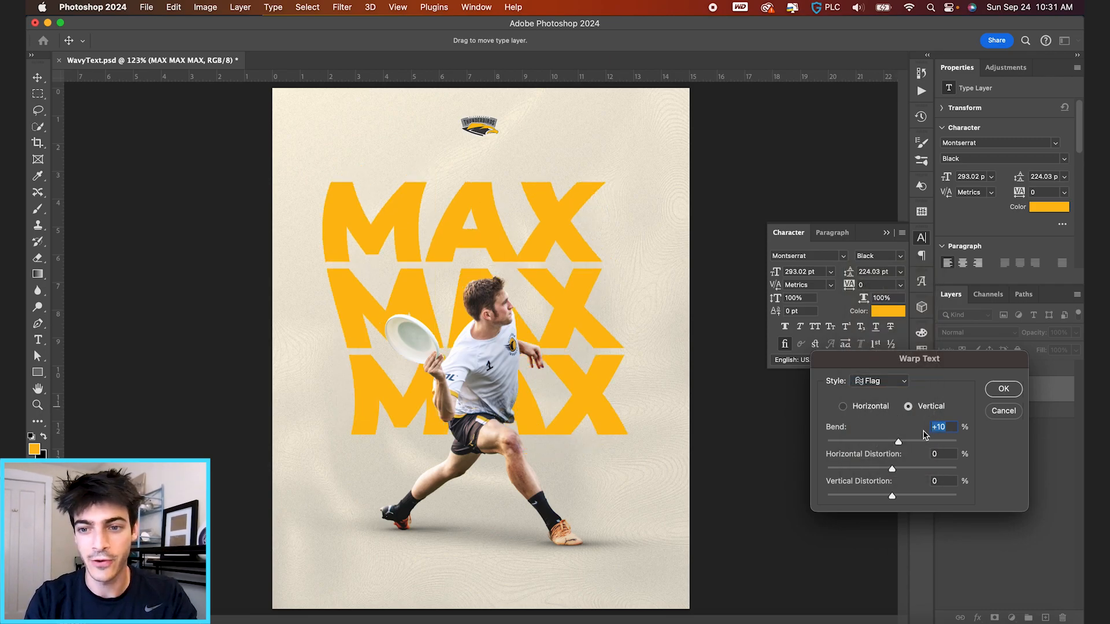
{"action": "left_click_drag", "start_coordinate": [898, 444], "coordinate": [905, 444]}
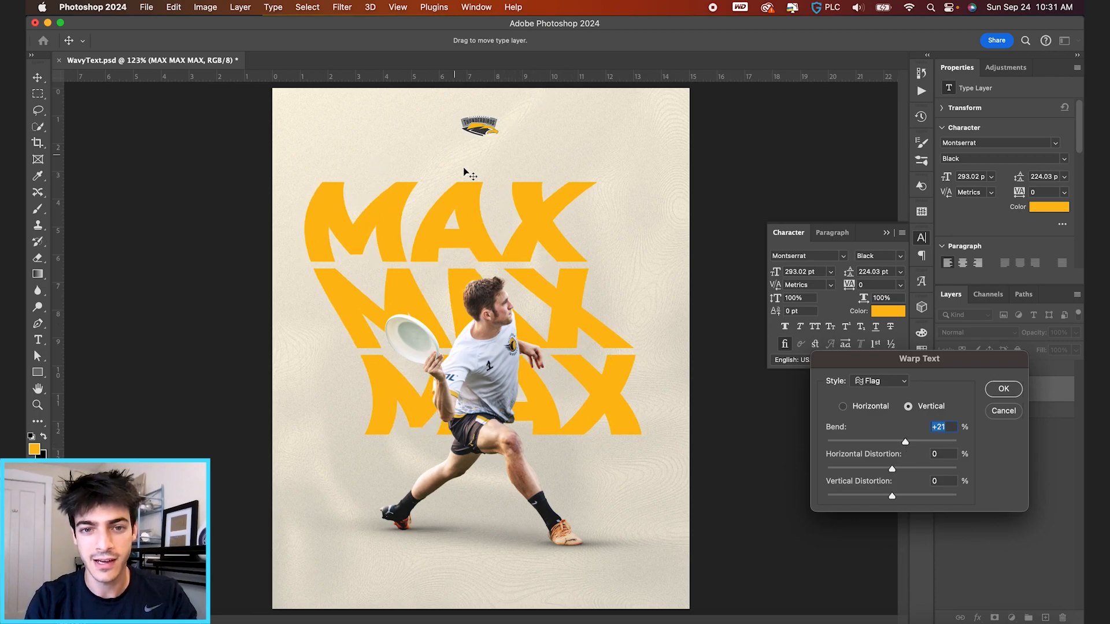
{"action": "left_click", "coordinate": [891, 383]}
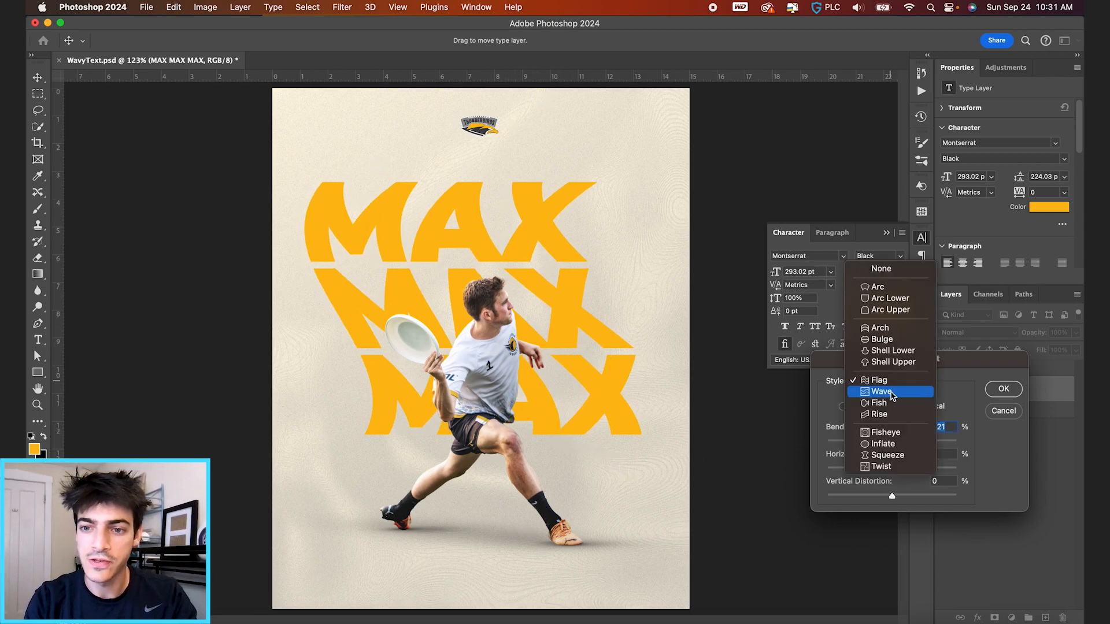
Step: Switch to a horizontal Wave warp with about +40% bend
{"action": "left_click", "coordinate": [892, 395]}
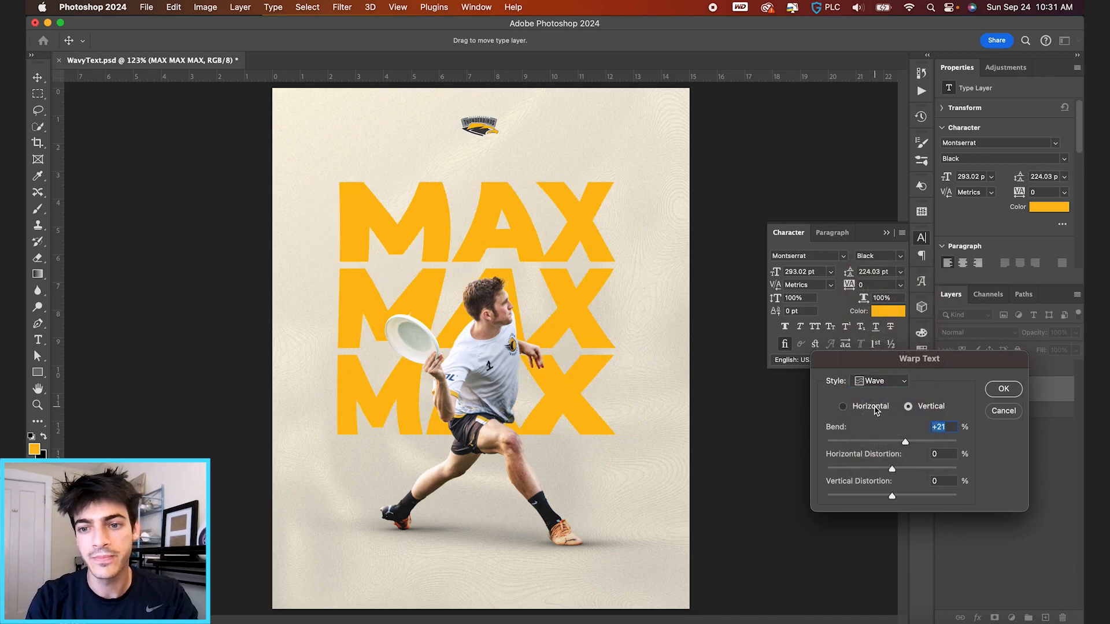
{"action": "left_click", "coordinate": [876, 410]}
{"action": "left_click_drag", "start_coordinate": [904, 444], "coordinate": [920, 444]}
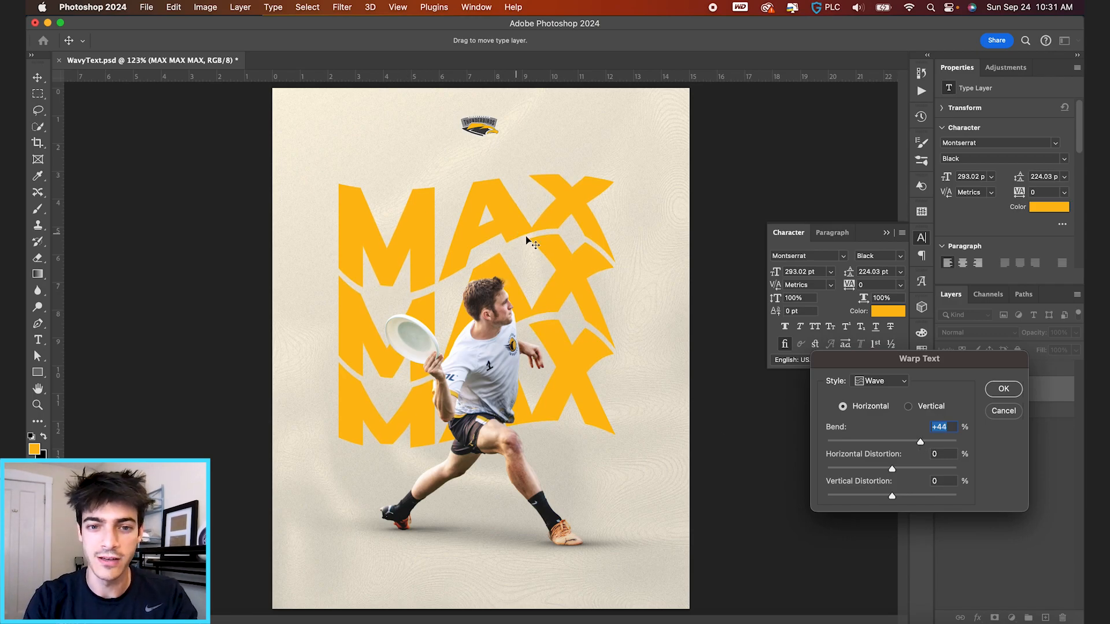
{"action": "left_click_drag", "start_coordinate": [922, 446], "coordinate": [919, 446]}
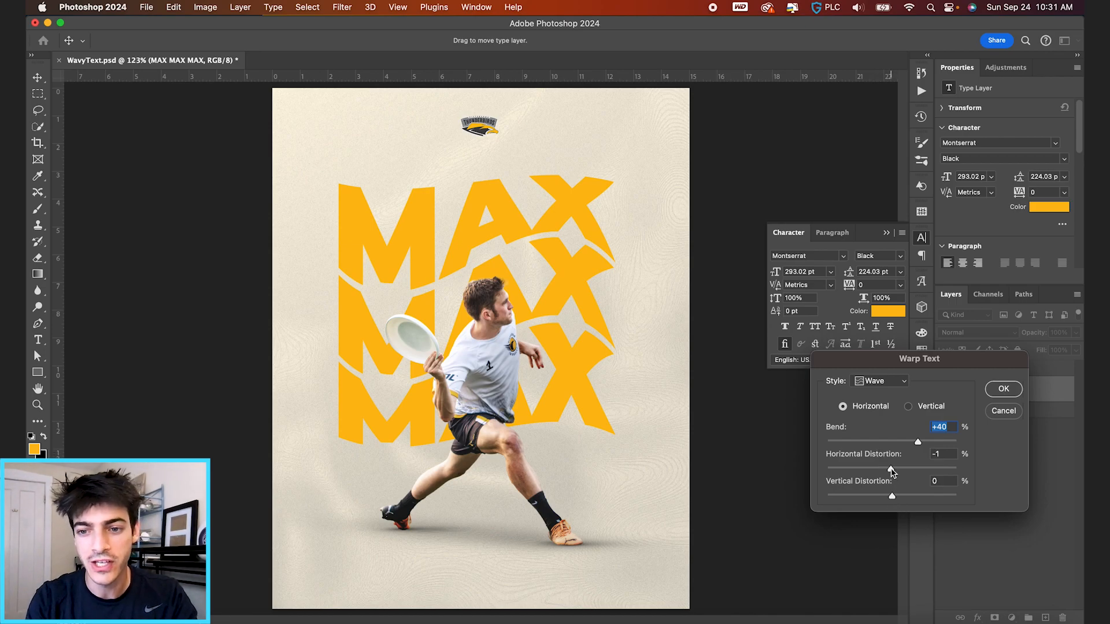
Step: Skew the warp to about -27% horizontal distortion and change the style to Rise
{"action": "mouse_move", "coordinate": [892, 471]}
{"action": "left_mouse_down"}
{"action": "mouse_move", "coordinate": [927, 471]}
{"action": "mouse_move", "coordinate": [875, 471]}
{"action": "left_mouse_up"}
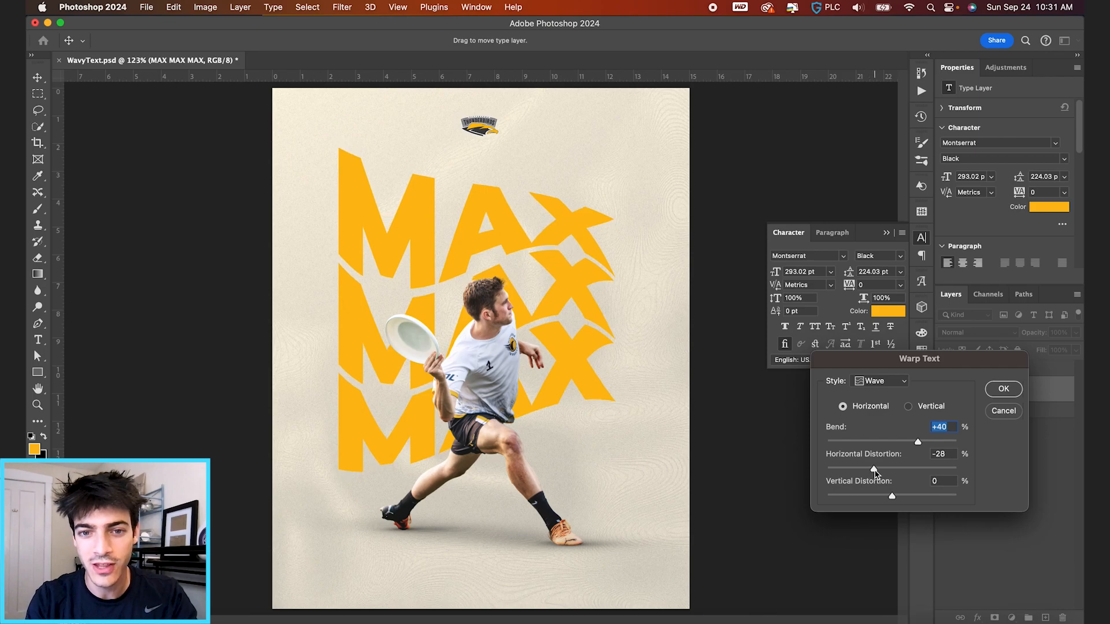
{"action": "left_click", "coordinate": [889, 495]}
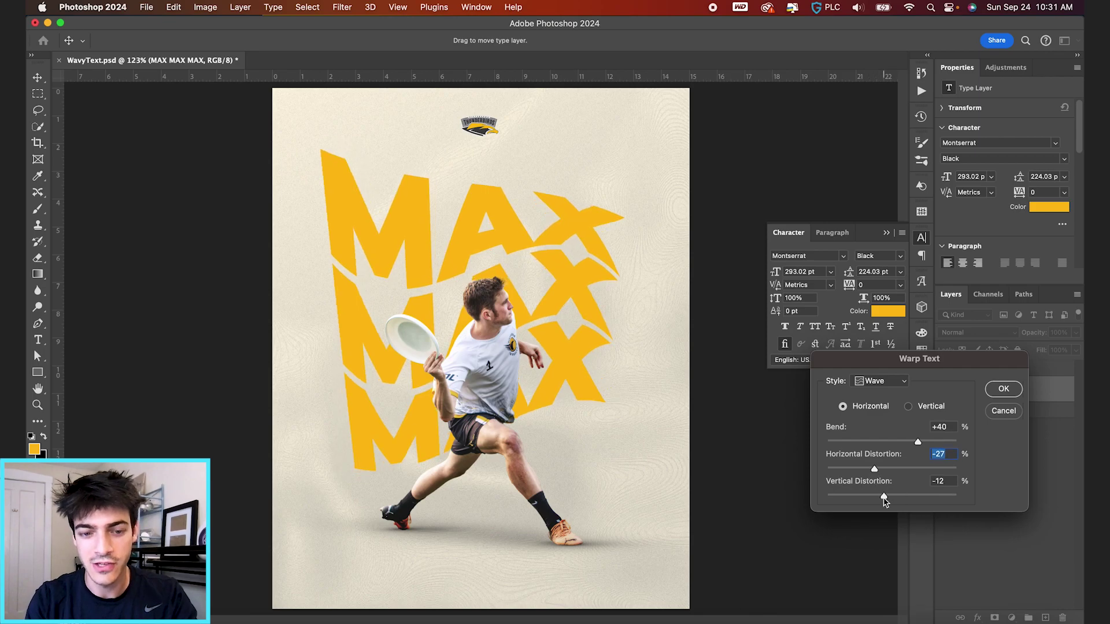
{"action": "left_click", "coordinate": [878, 385]}
{"action": "left_click", "coordinate": [881, 404]}
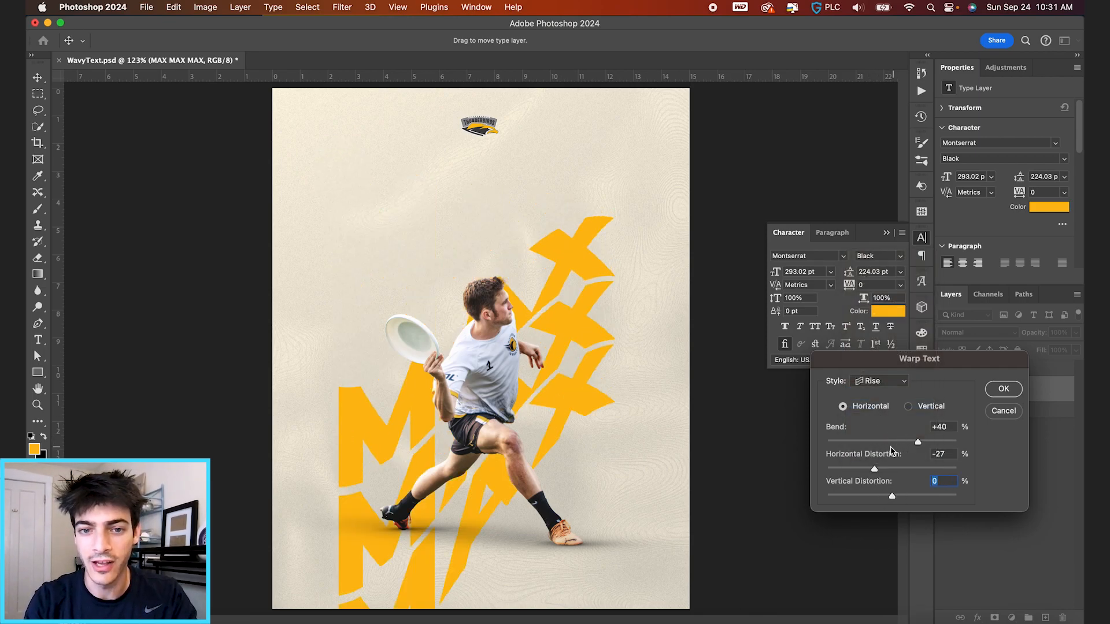
Step: Lower the Rise bend to about +17, apply the warp and move the text higher
{"action": "mouse_move", "coordinate": [918, 441]}
{"action": "left_mouse_down"}
{"action": "mouse_move", "coordinate": [897, 441]}
{"action": "mouse_move", "coordinate": [890, 473]}
{"action": "mouse_move", "coordinate": [903, 444]}
{"action": "left_mouse_up"}
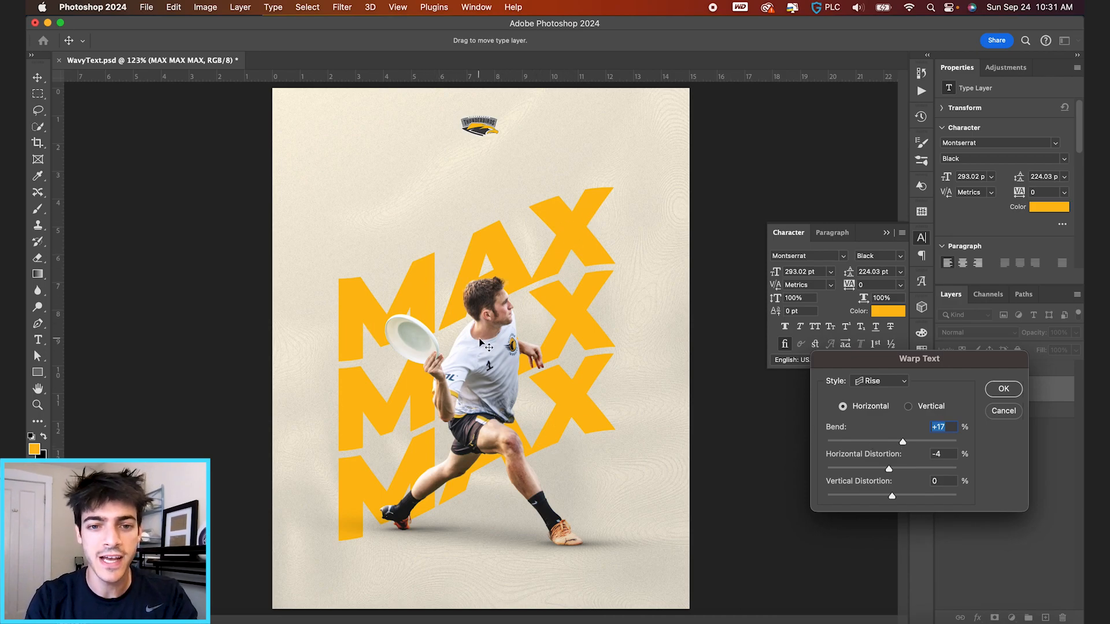
{"action": "left_click", "coordinate": [1006, 390]}
{"action": "key", "text": "v"}
{"action": "left_click_drag", "start_coordinate": [580, 441], "coordinate": [581, 399]}
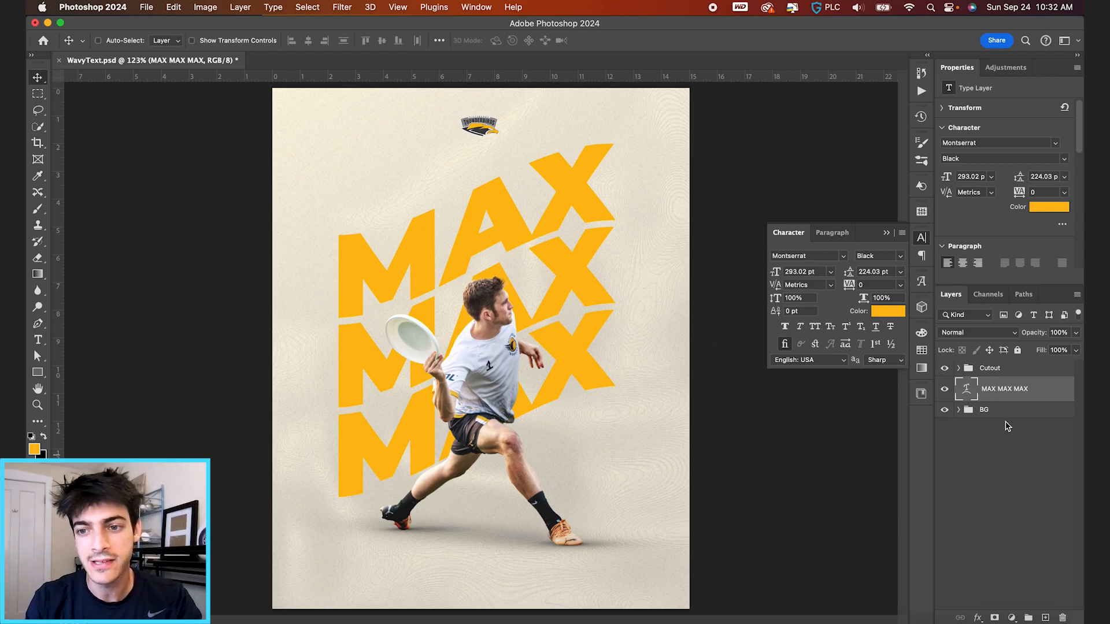
Step: Duplicate the MAX text layer and add a Stroke effect to the copy
{"action": "key", "text": "super"}
{"action": "key", "text": "super+j"}
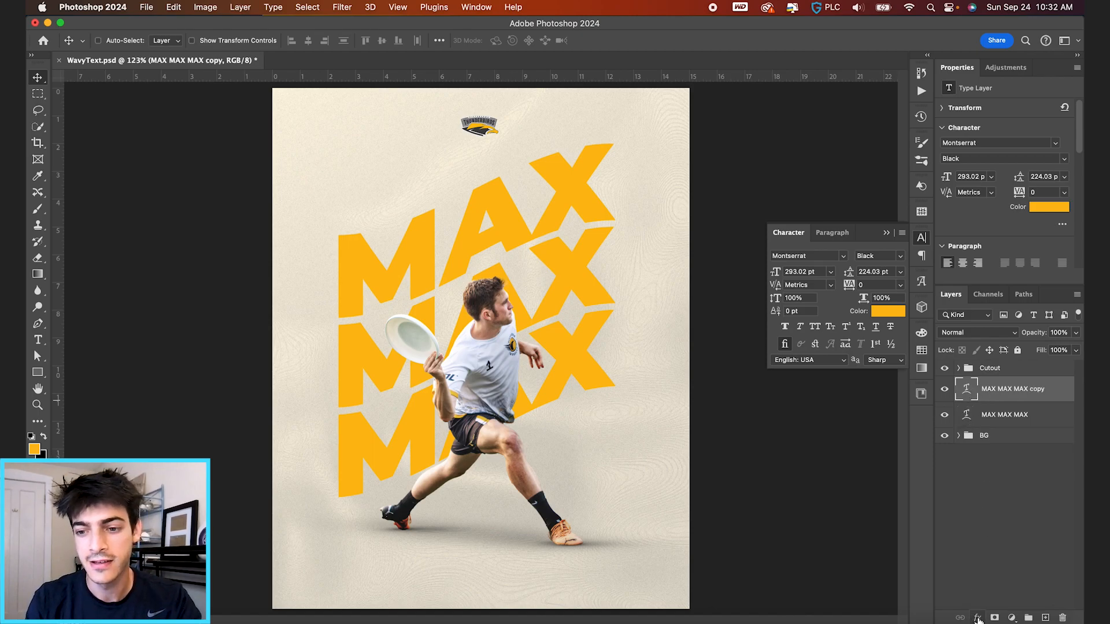
{"action": "left_click", "coordinate": [978, 617]}
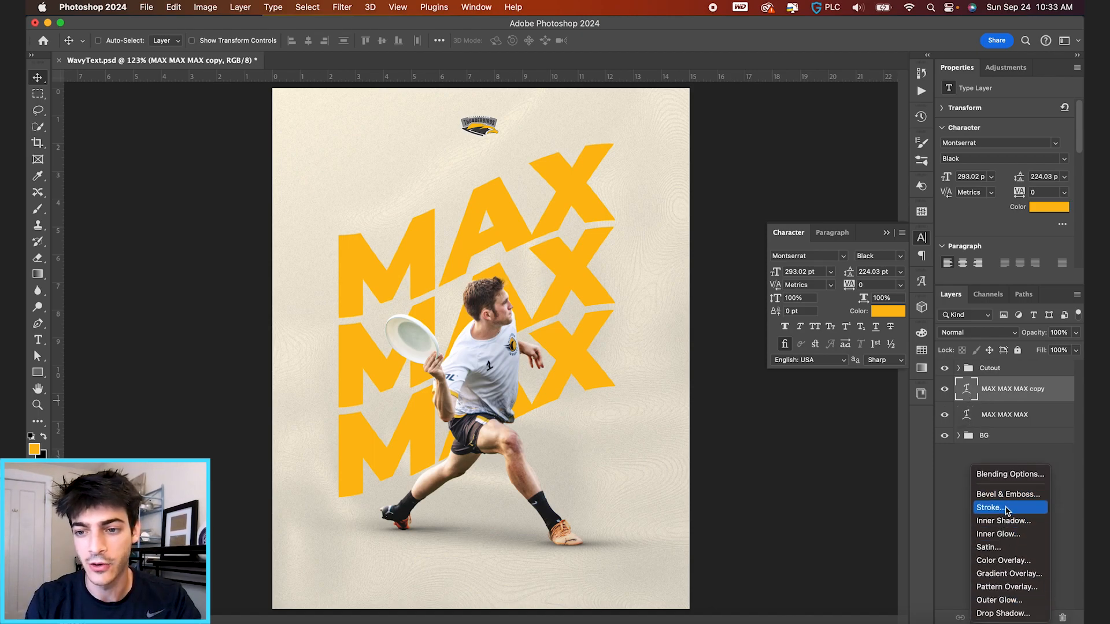
{"action": "left_click", "coordinate": [998, 508]}
{"action": "left_click", "coordinate": [920, 352]}
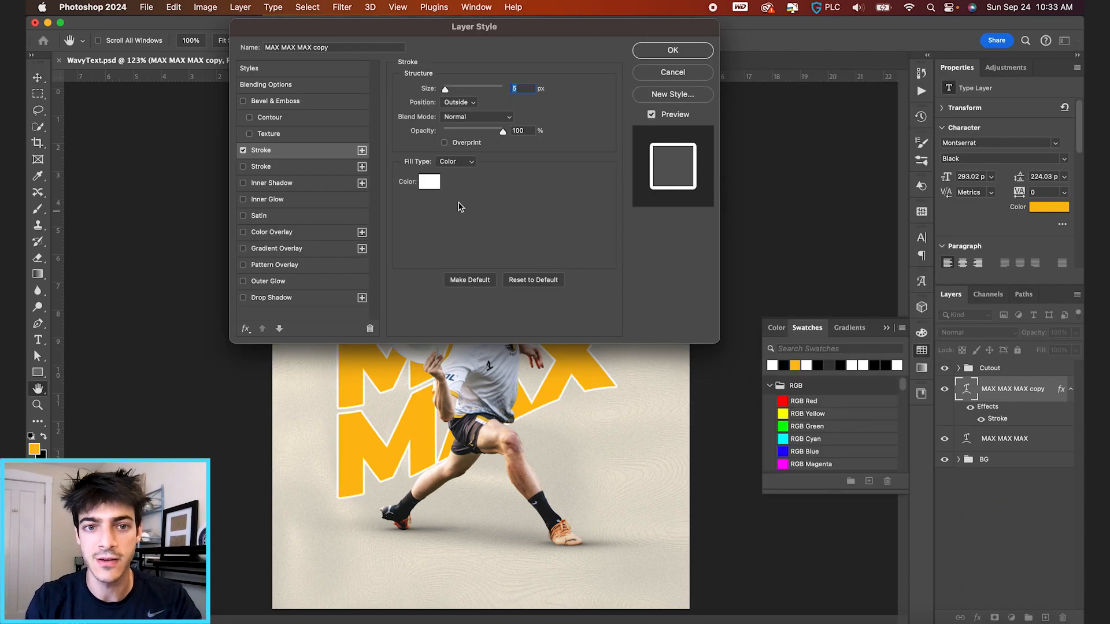
Step: Make the stroke the text's yellow, positioned inside the letter edges, and confirm
{"action": "left_click", "coordinate": [434, 186]}
{"action": "left_click", "coordinate": [796, 366]}
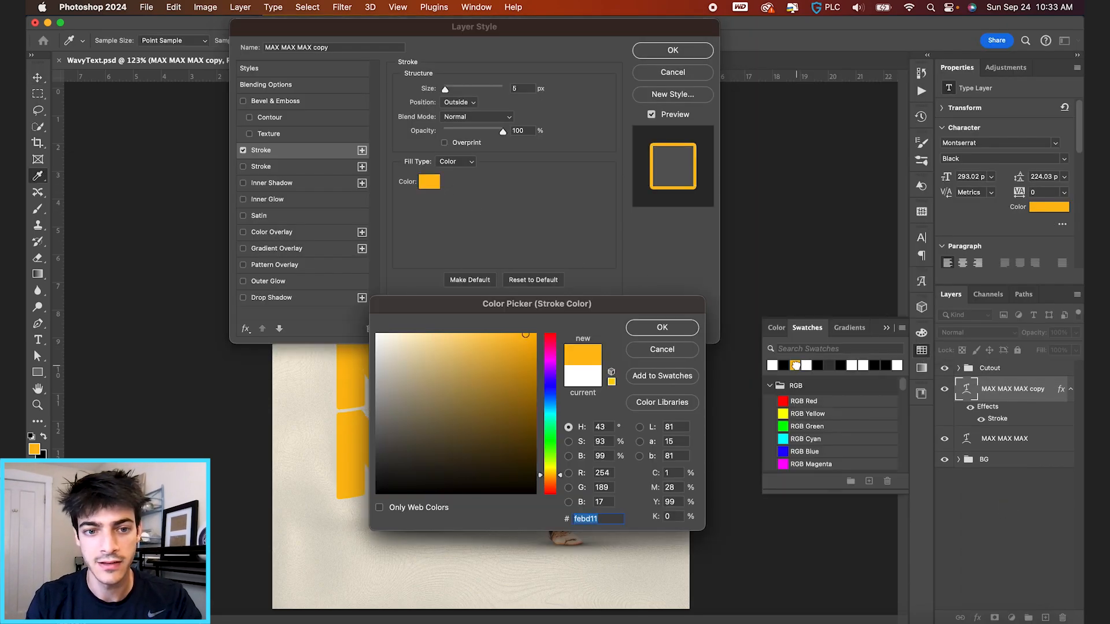
{"action": "left_click", "coordinate": [649, 329]}
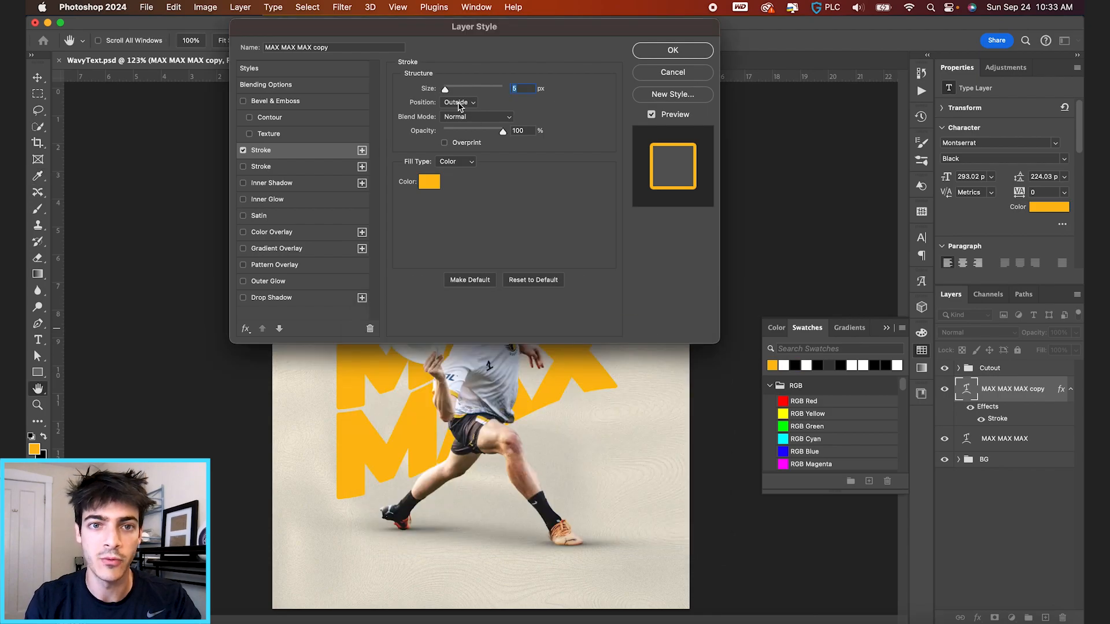
{"action": "left_click", "coordinate": [459, 103]}
{"action": "left_click", "coordinate": [462, 115]}
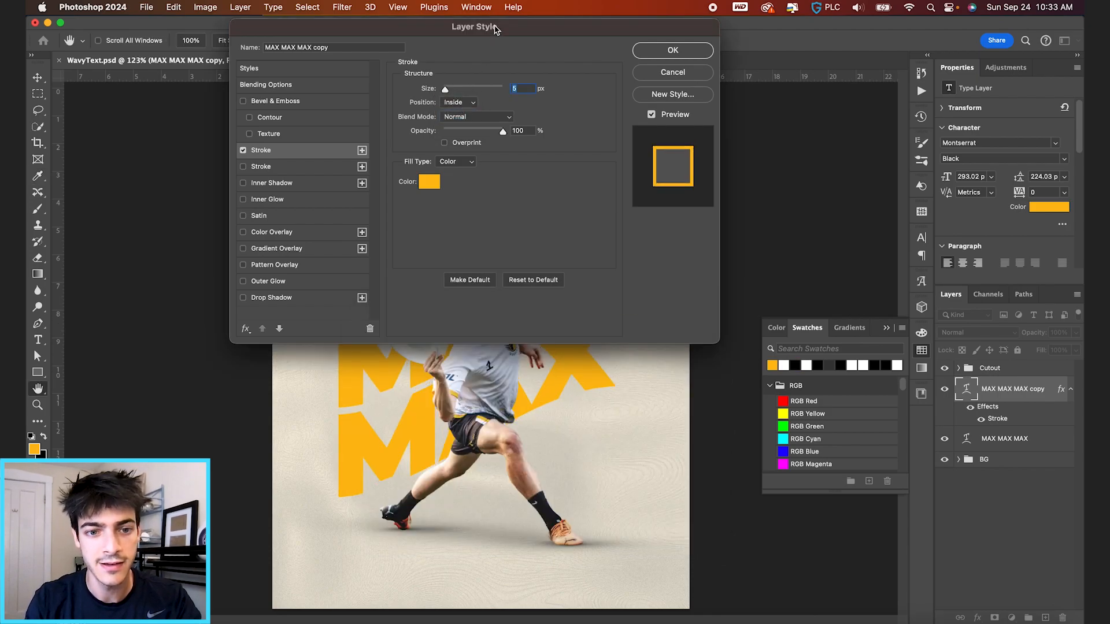
{"action": "left_click_drag", "start_coordinate": [496, 29], "coordinate": [603, 29]}
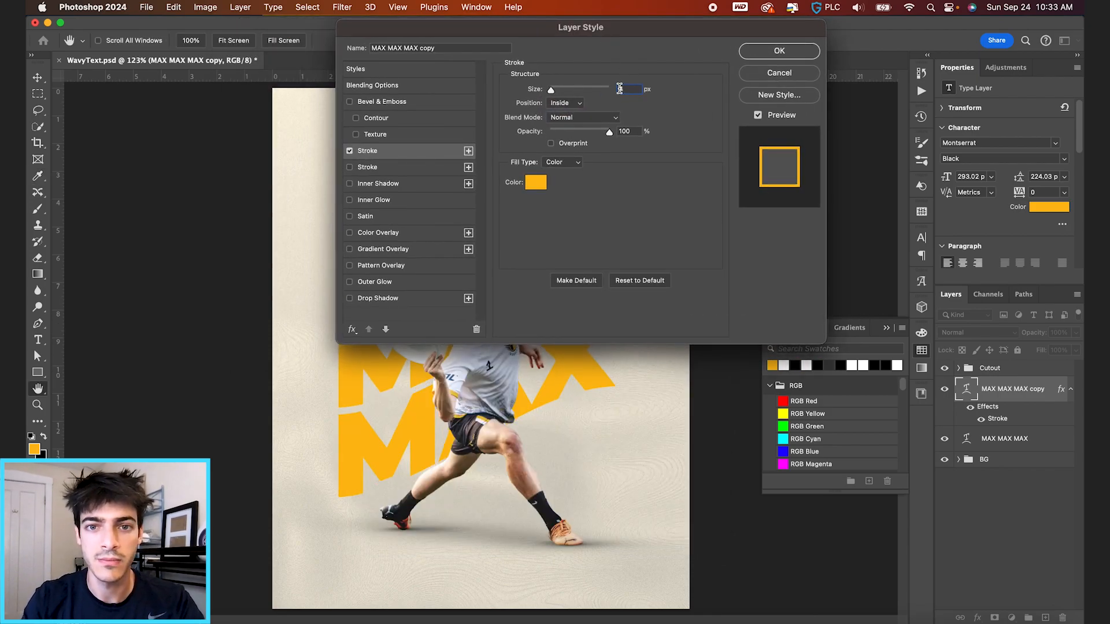
{"action": "key", "text": "Return"}
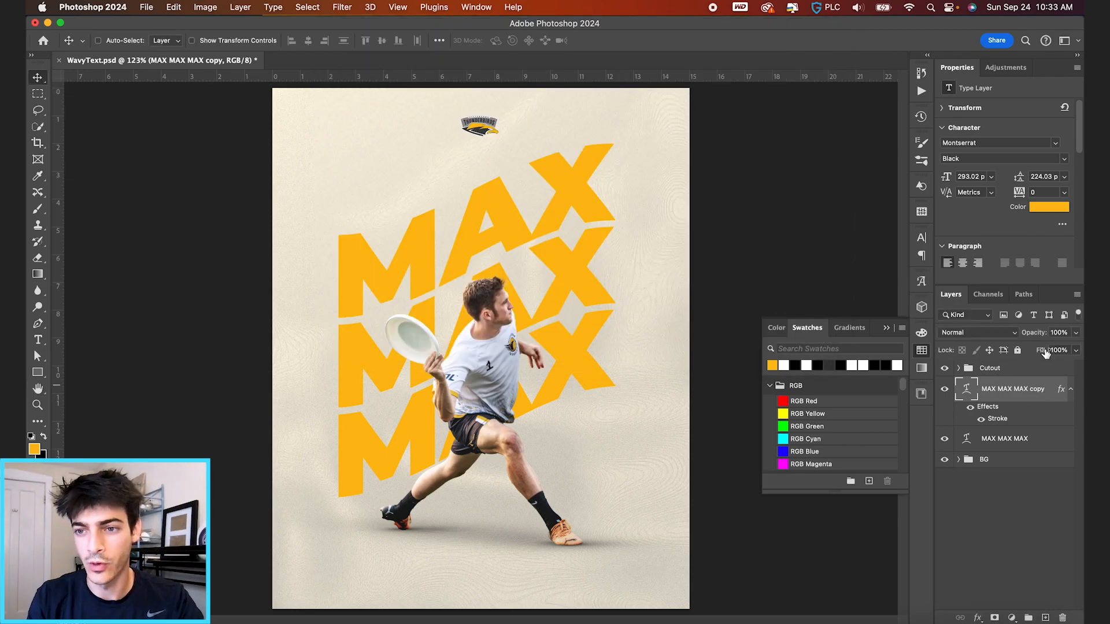
Step: Drop the copy's fill to 0% and toggle both layers to compare outline against solid text
{"action": "left_click_drag", "start_coordinate": [1043, 353], "coordinate": [1049, 356]}
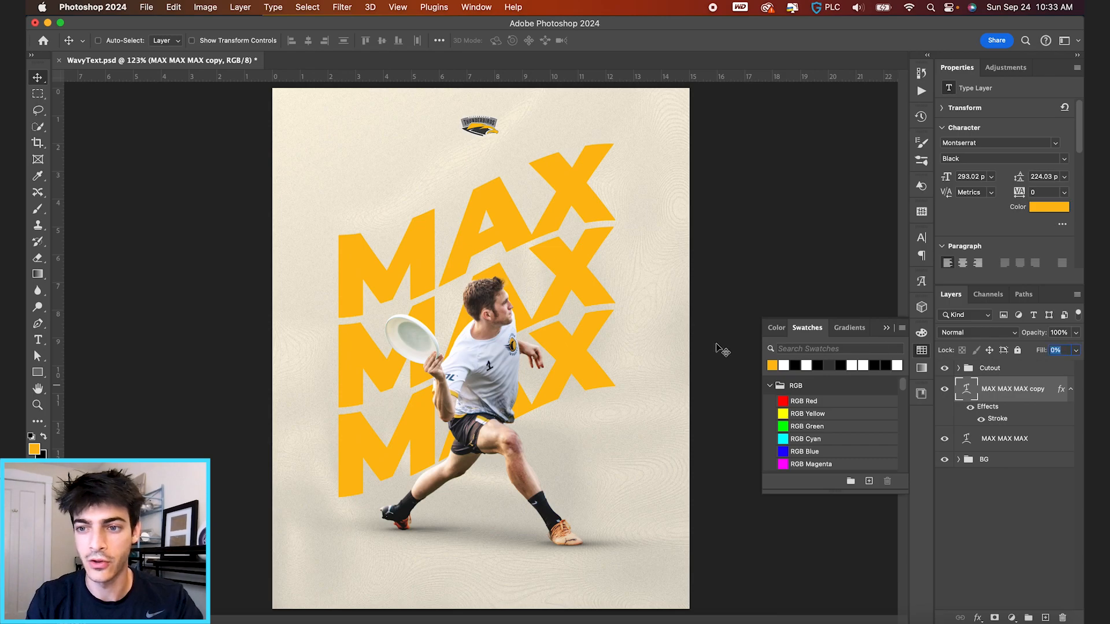
{"action": "left_click", "coordinate": [945, 438]}
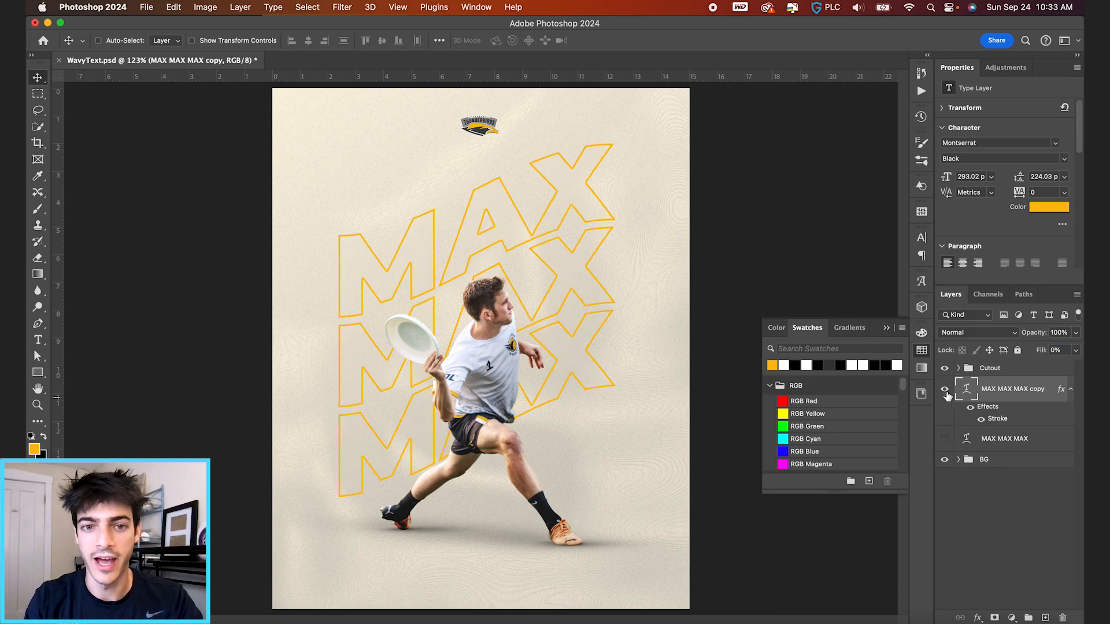
{"action": "left_click", "coordinate": [945, 389]}
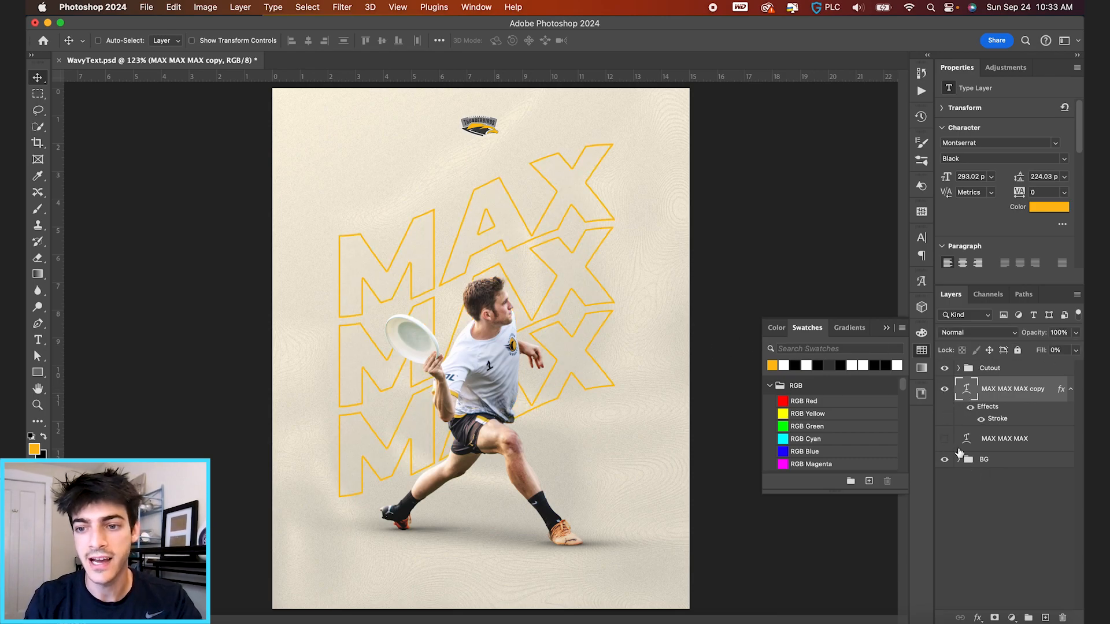
{"action": "left_click", "coordinate": [945, 439]}
Step: Lasso a freehand selection around the middle MAX row of the solid text layer
{"action": "left_click", "coordinate": [1004, 439]}
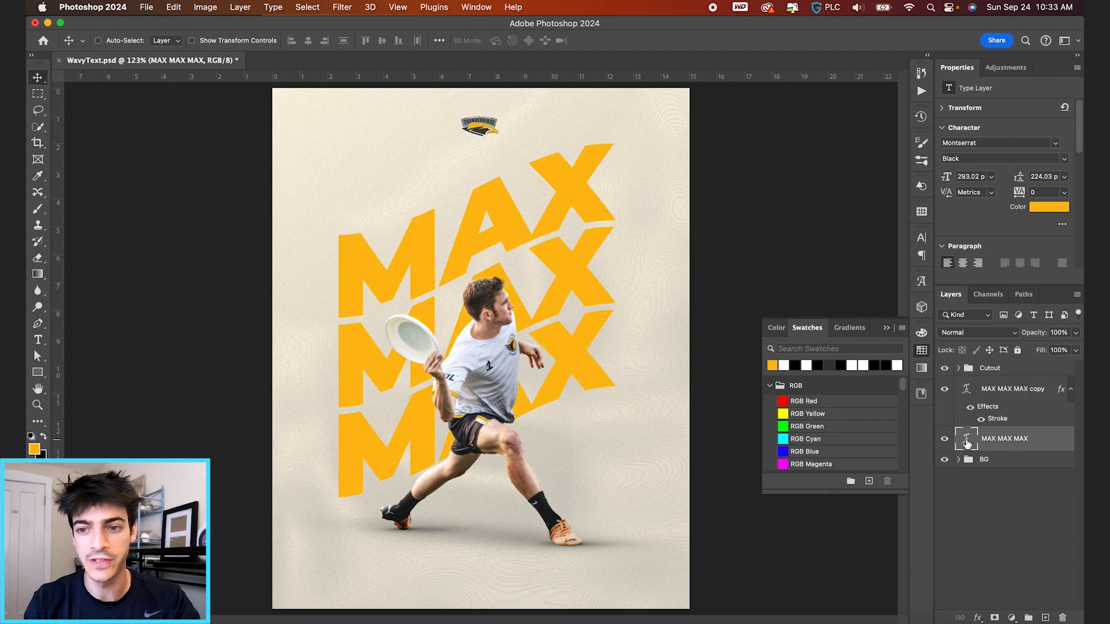
{"action": "scroll", "coordinate": [531, 392], "scroll_direction": "up", "scroll_amount": 2}
{"action": "key", "text": "l"}
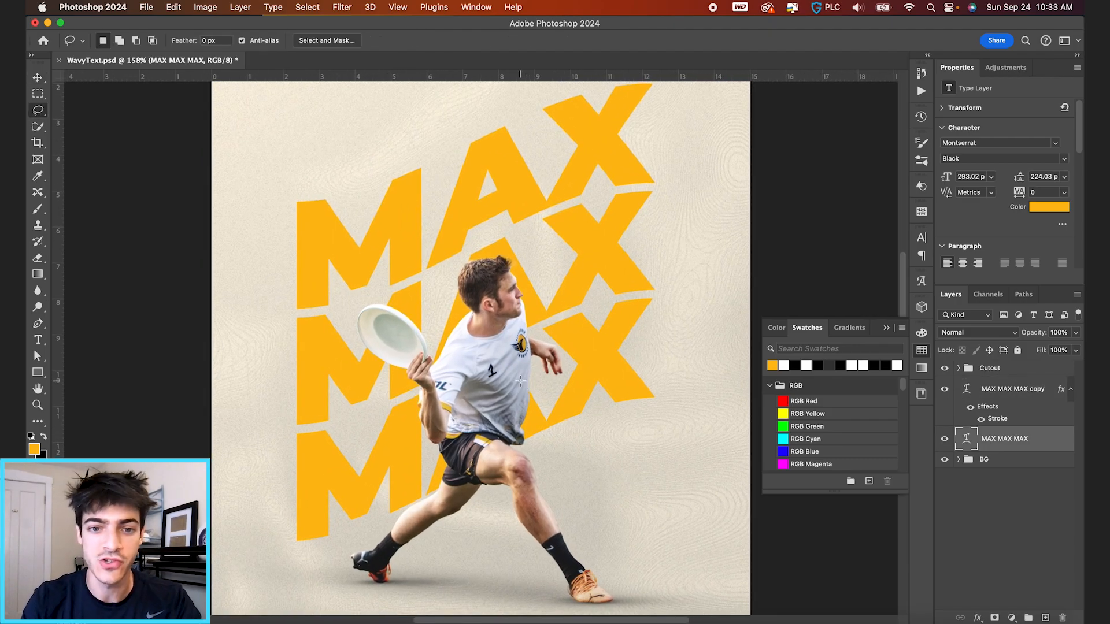
{"action": "key", "text": "shift+l"}
{"action": "key", "text": "shift+l"}
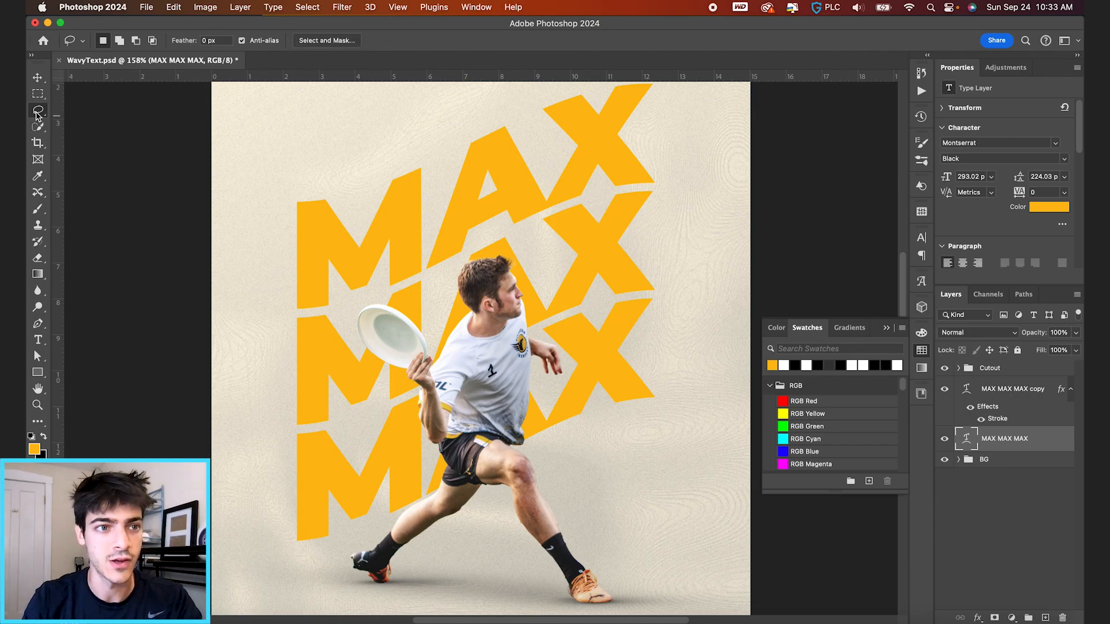
{"action": "left_click_drag", "start_coordinate": [37, 113], "coordinate": [73, 111]}
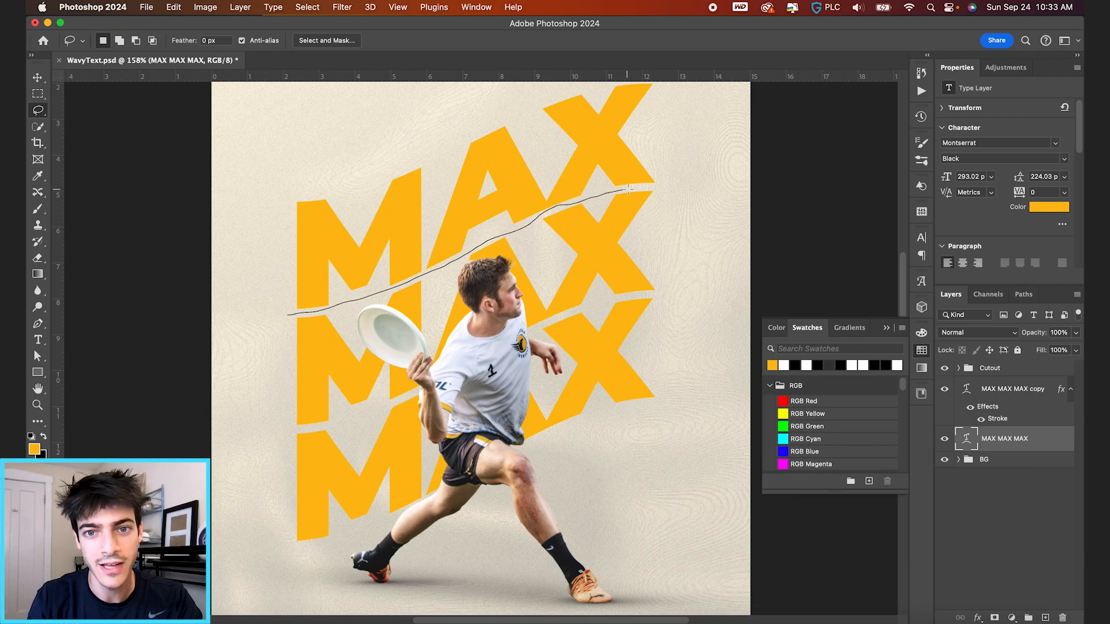
{"action": "left_click_drag", "start_coordinate": [629, 188], "coordinate": [671, 282]}
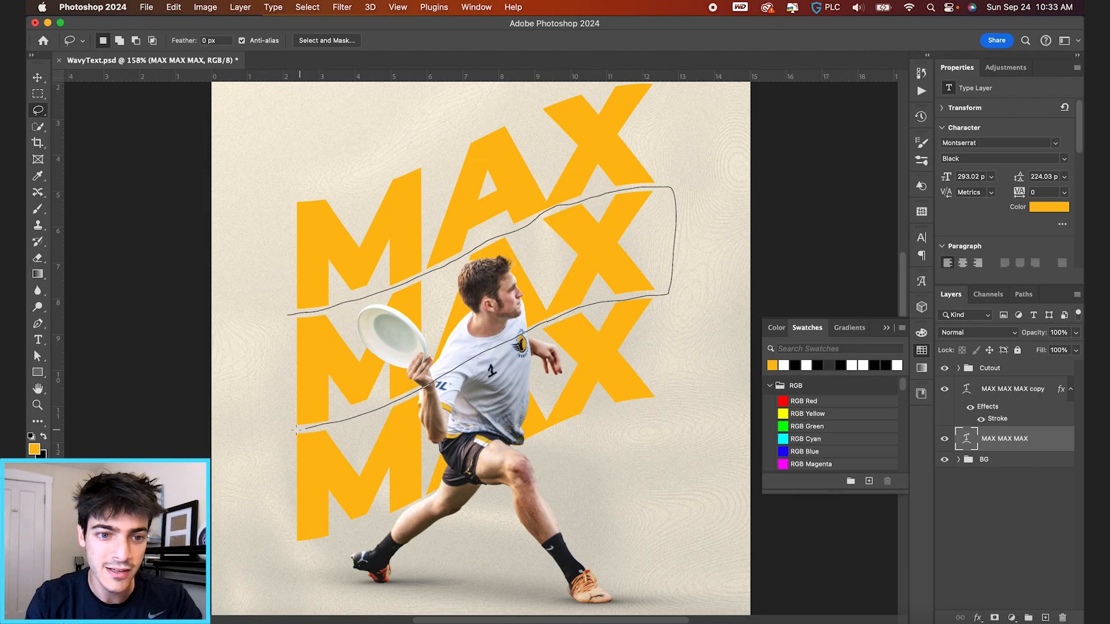
{"action": "left_click_drag", "start_coordinate": [286, 318], "coordinate": [287, 316]}
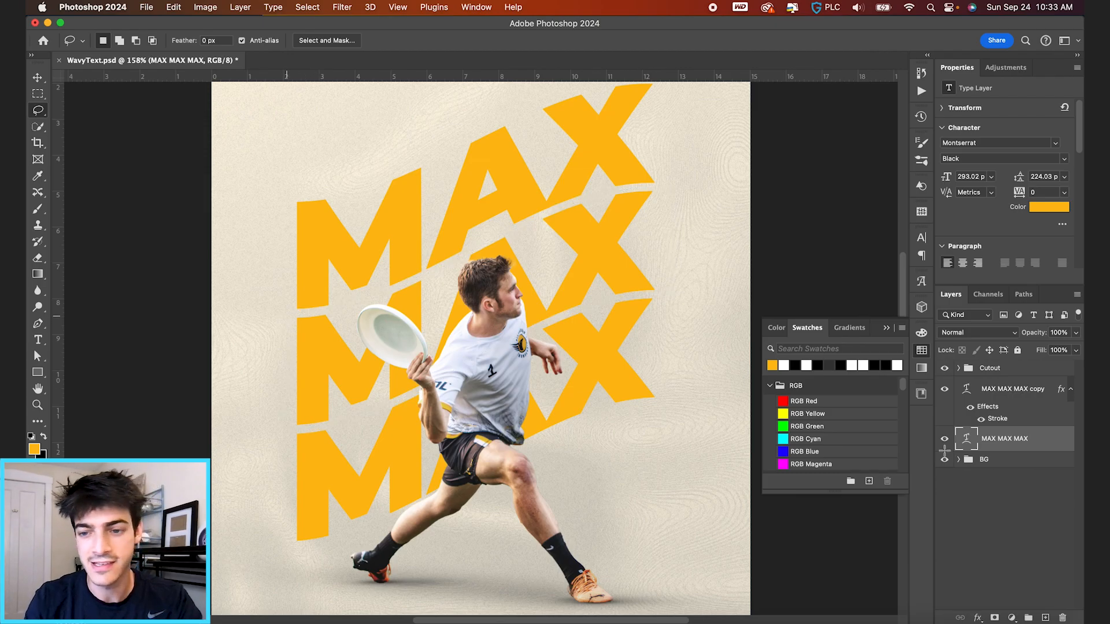
Step: Add a layer mask keeping only the middle row filled and retarget the layer itself
{"action": "left_click", "coordinate": [995, 619]}
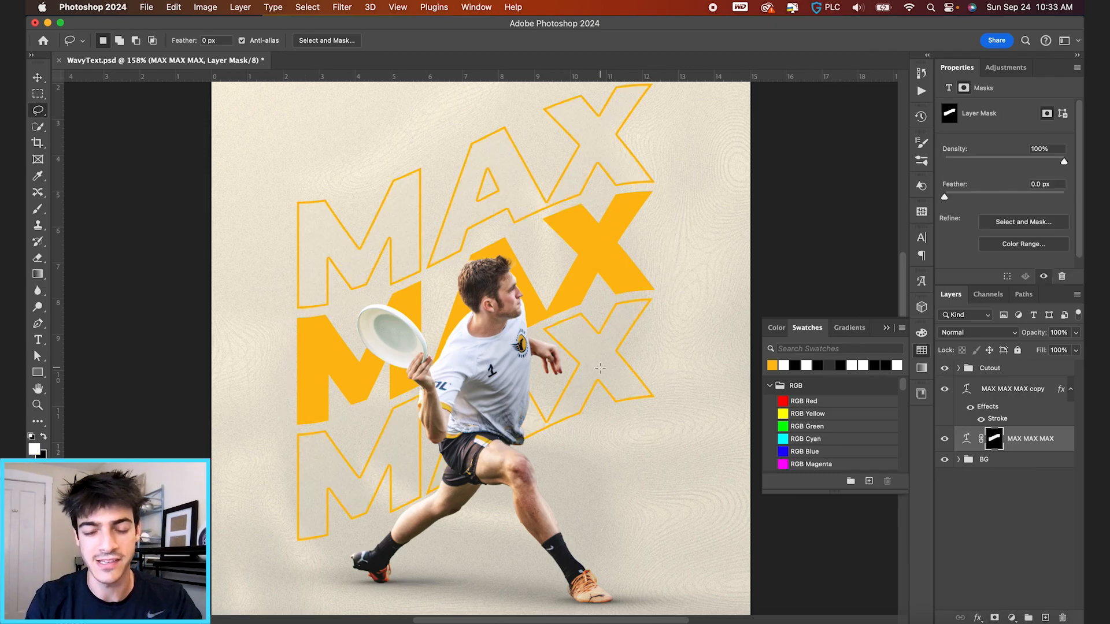
{"action": "key", "text": "v"}
{"action": "scroll", "coordinate": [554, 317], "scroll_direction": "down", "scroll_amount": 2}
{"action": "scroll", "coordinate": [553, 318], "scroll_direction": "down", "scroll_amount": 1}
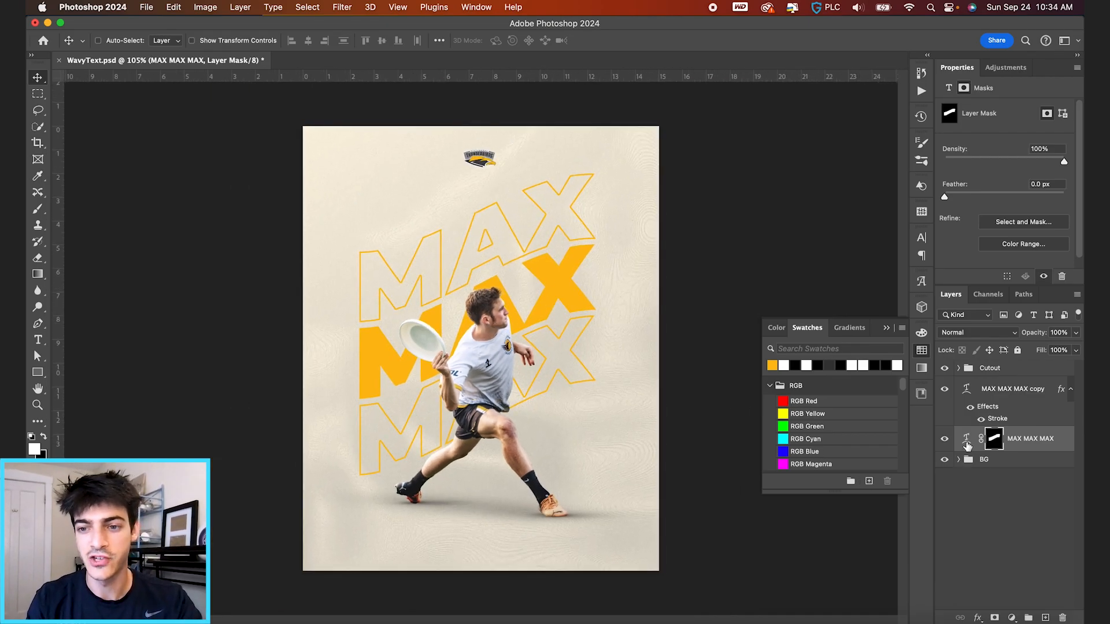
{"action": "left_click", "coordinate": [966, 439]}
Step: Compare the solid MAX layer on and off and close the Swatches panel
{"action": "left_click", "coordinate": [945, 439]}
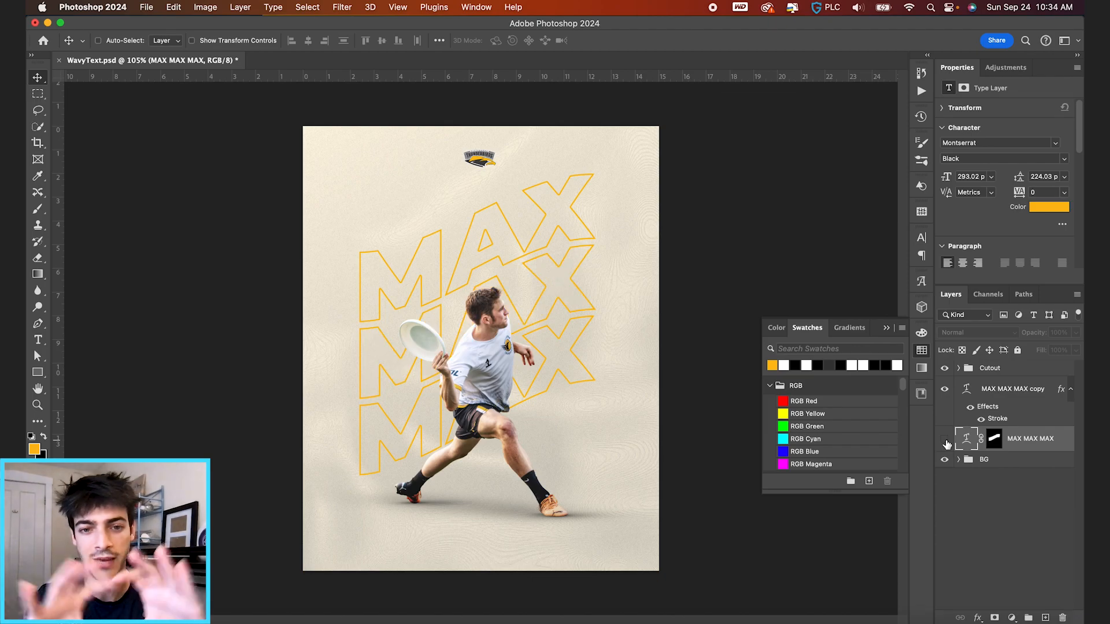
{"action": "left_click", "coordinate": [944, 439]}
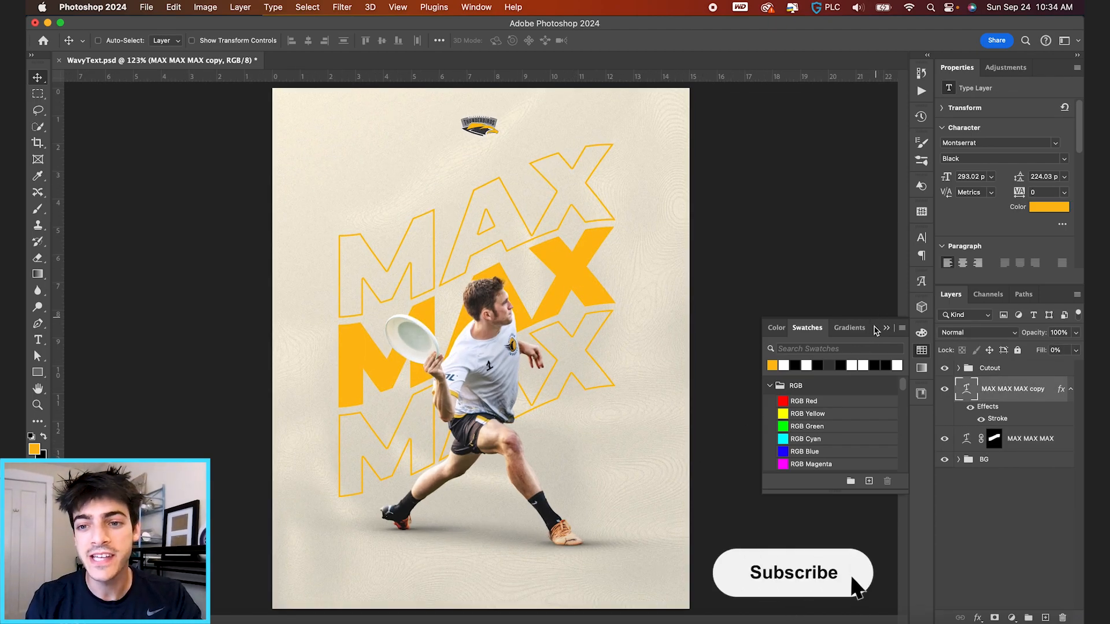
{"action": "left_click", "coordinate": [887, 328]}
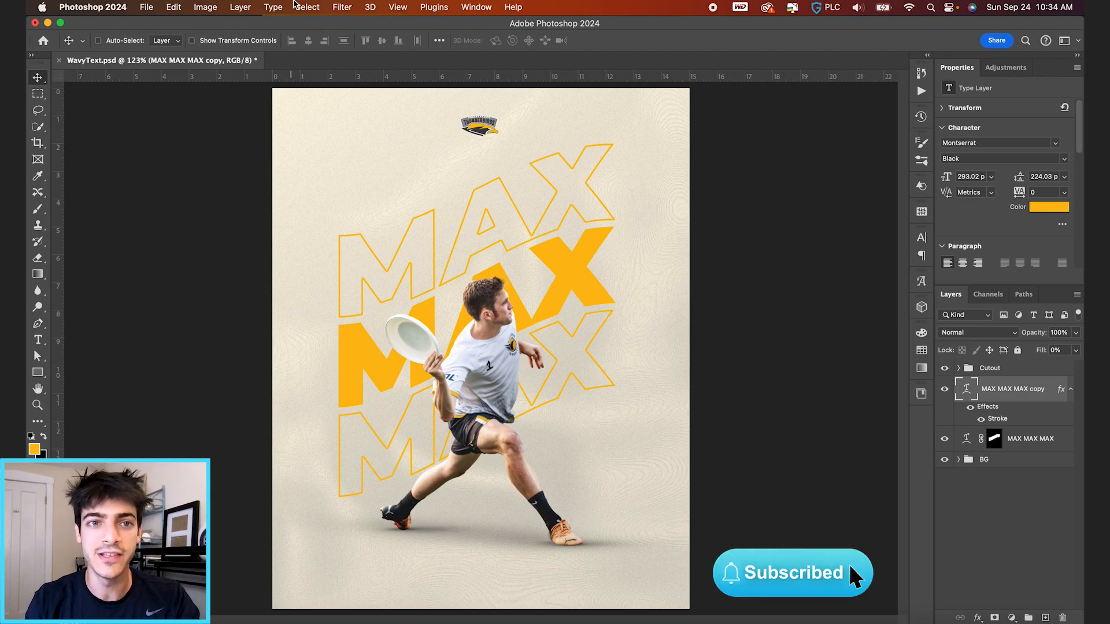
{"action": "left_click", "coordinate": [343, 7]}
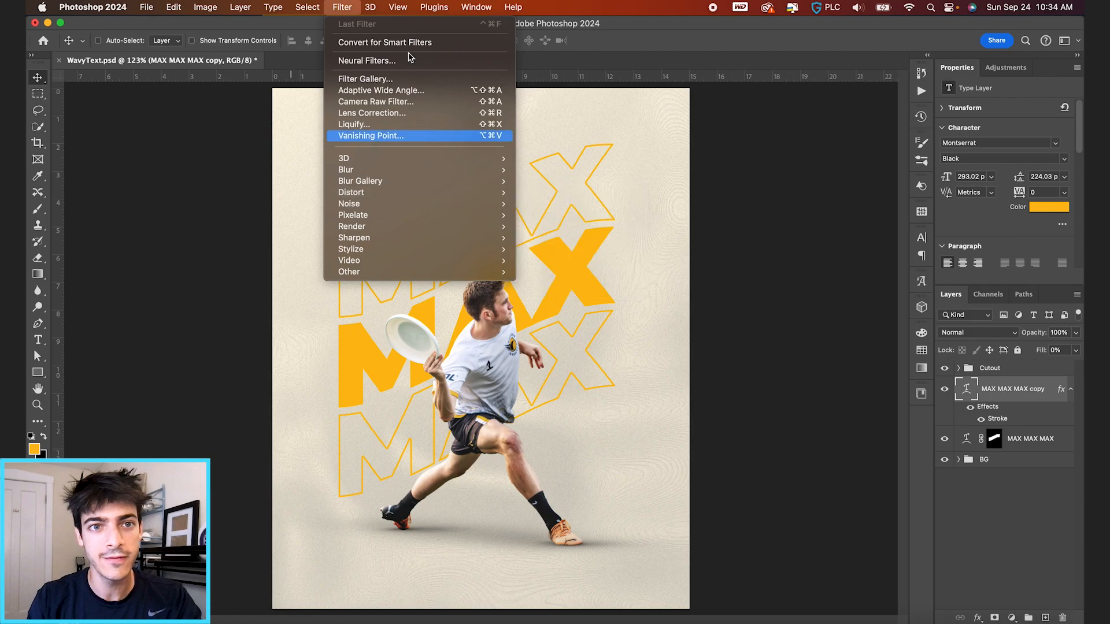
Step: Hide the outlined MAX copy and the solid MAX MAX MAX layer
{"action": "left_click", "coordinate": [967, 360]}
{"action": "left_click", "coordinate": [944, 388]}
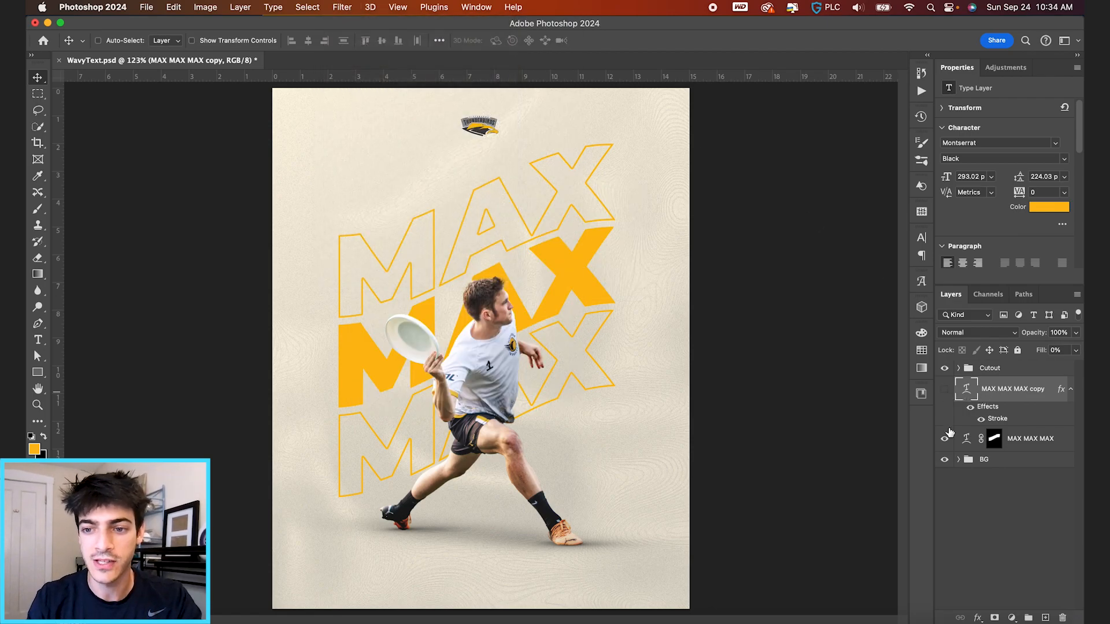
{"action": "left_click", "coordinate": [944, 438]}
Step: On a new layer, type a fresh three-line MAX stack above the player
{"action": "key", "text": "super+alt+shift+n"}
{"action": "key", "text": "t"}
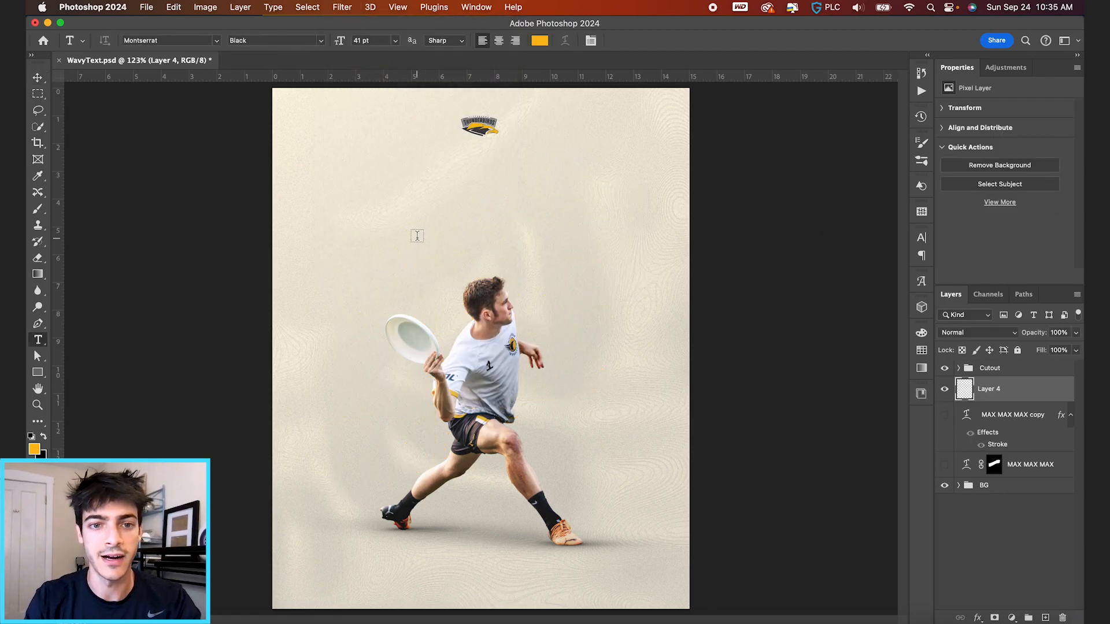
{"action": "left_click", "coordinate": [416, 235]}
{"action": "type", "text": "MAX "}
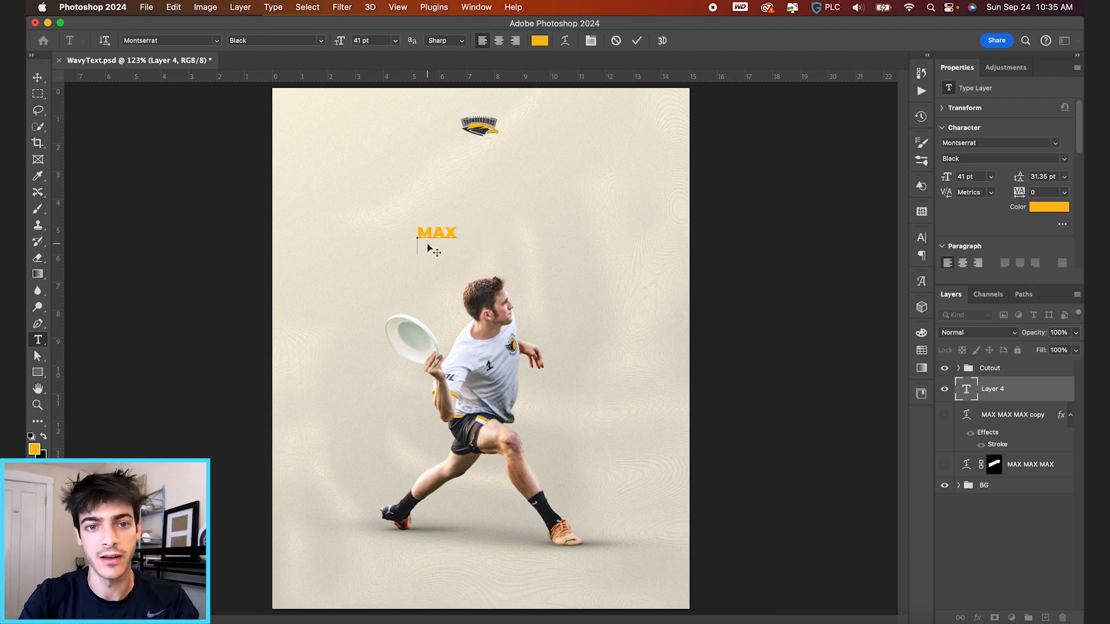
{"action": "type", "text": "MAX"}
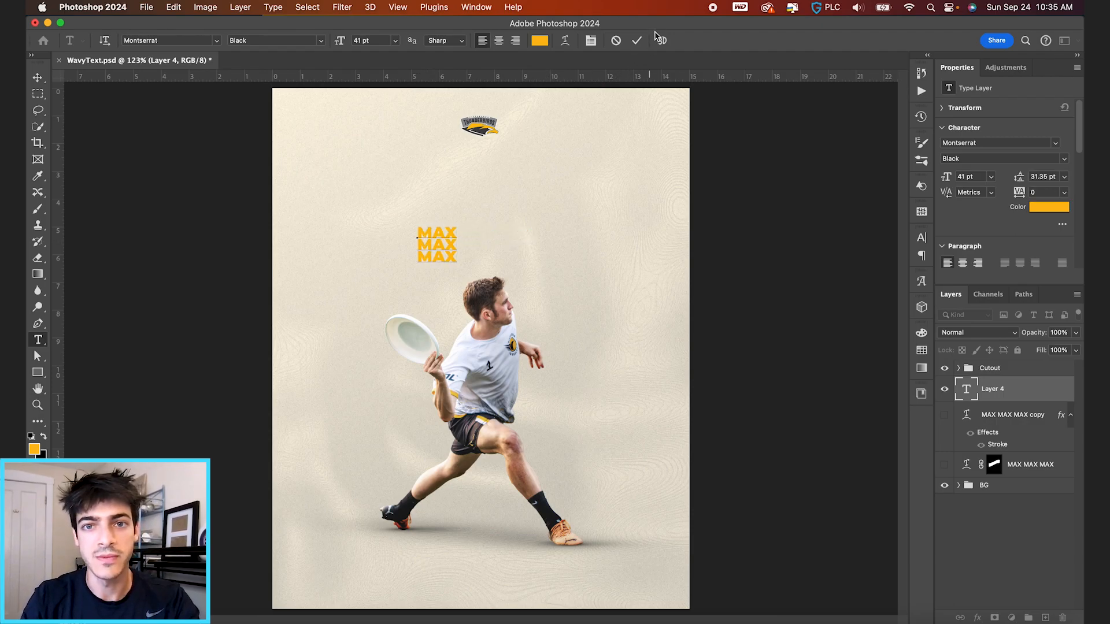
{"action": "key", "text": "super+Return"}
Step: Enlarge the new MAX text, centre it behind the player and convert it to a Smart Object
{"action": "key", "text": "super+t"}
{"action": "left_click_drag", "start_coordinate": [459, 223], "coordinate": [584, 143]}
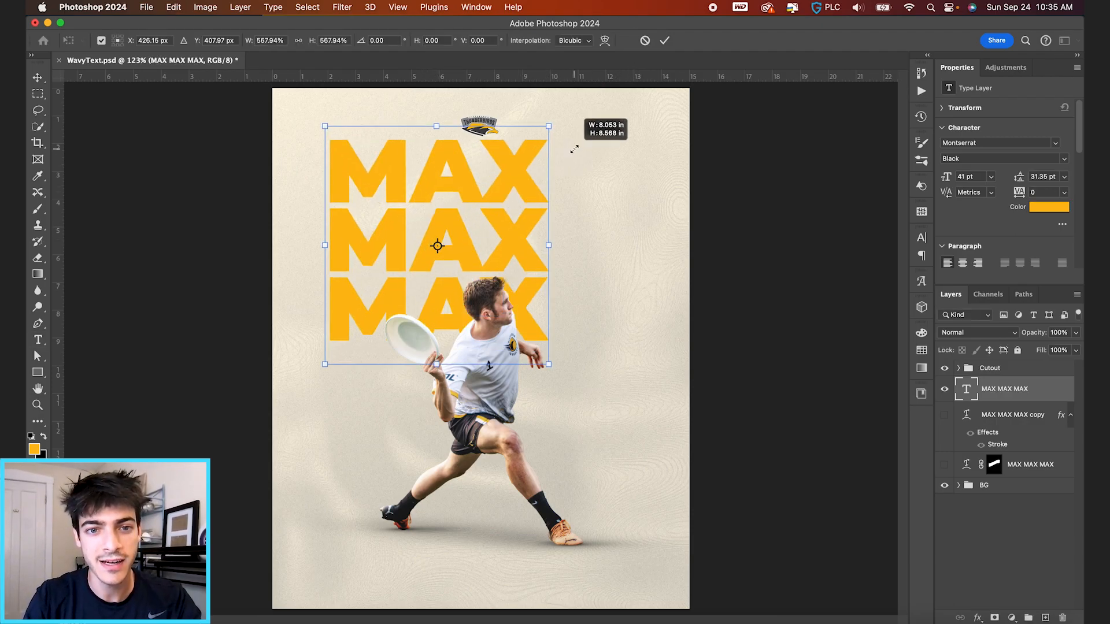
{"action": "key", "text": "Return"}
{"action": "key", "text": "v"}
{"action": "mouse_move", "coordinate": [477, 232]}
{"action": "left_mouse_down"}
{"action": "mouse_move", "coordinate": [517, 230]}
{"action": "mouse_move", "coordinate": [540, 271]}
{"action": "left_mouse_up"}
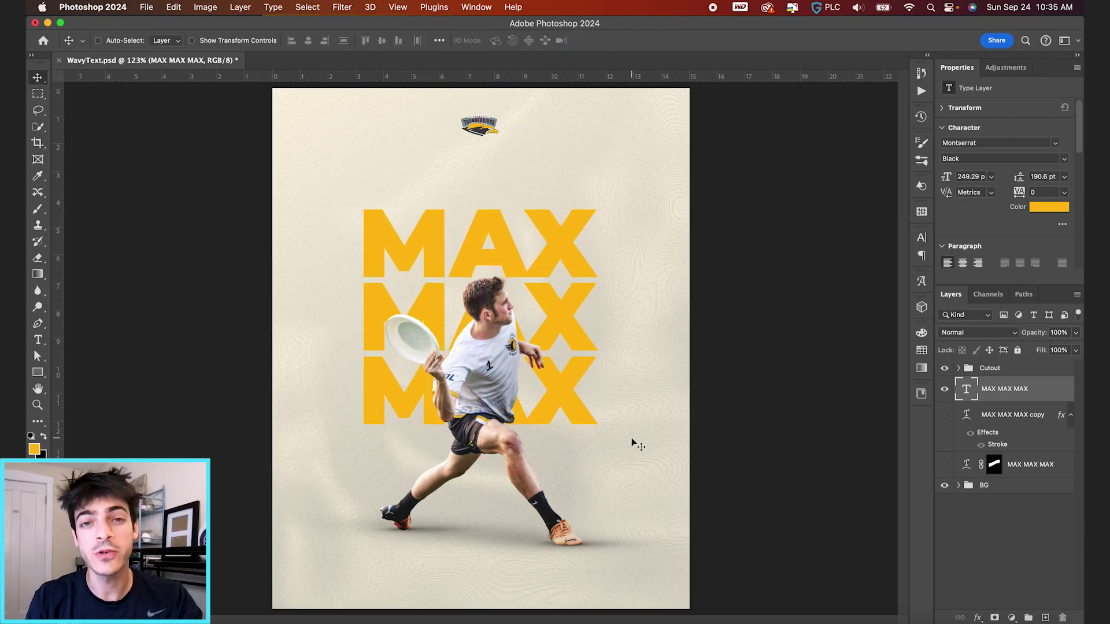
{"action": "left_click", "coordinate": [343, 6]}
{"action": "left_click", "coordinate": [368, 42]}
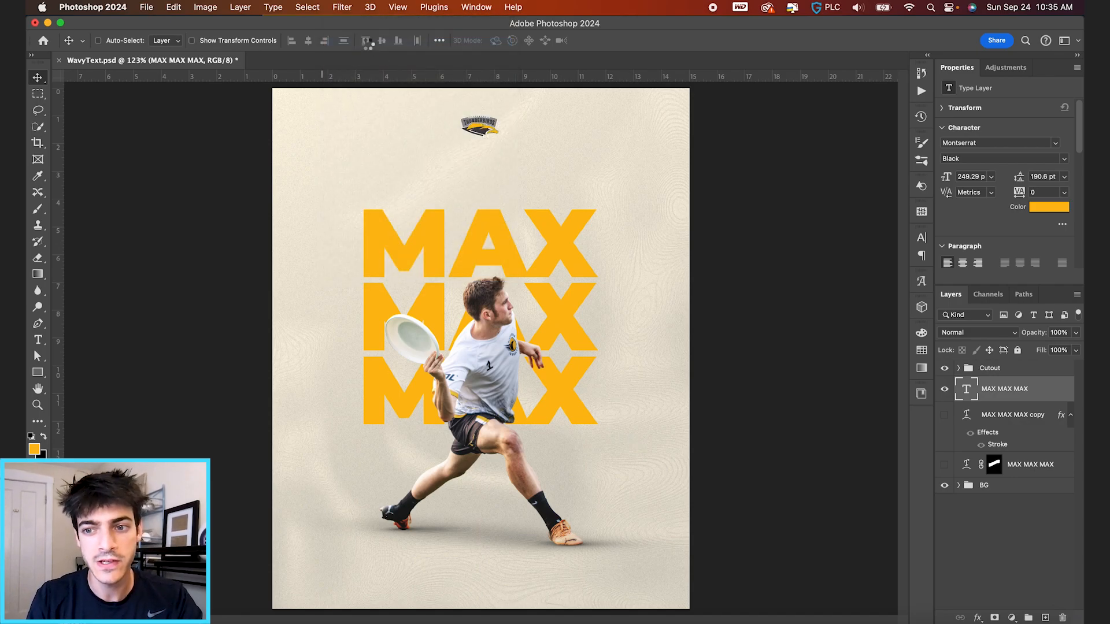
Step: Apply a Wave distortion to the MAX smart object with wider wavelengths and more generators
{"action": "left_click", "coordinate": [342, 6]}
{"action": "mouse_move", "coordinate": [351, 192]}
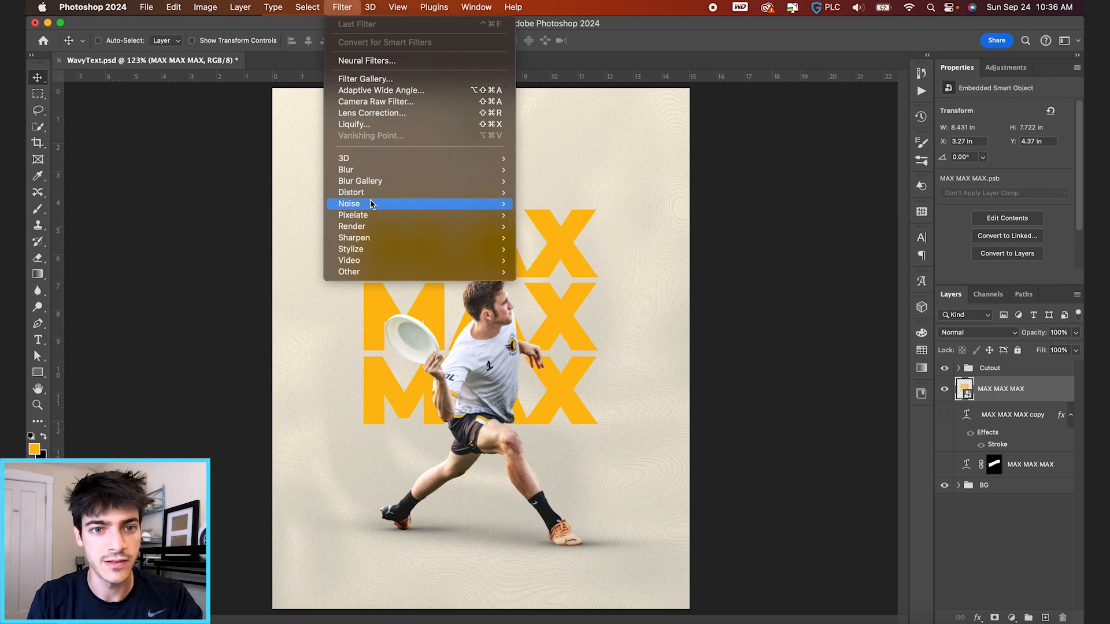
{"action": "left_click", "coordinate": [580, 270]}
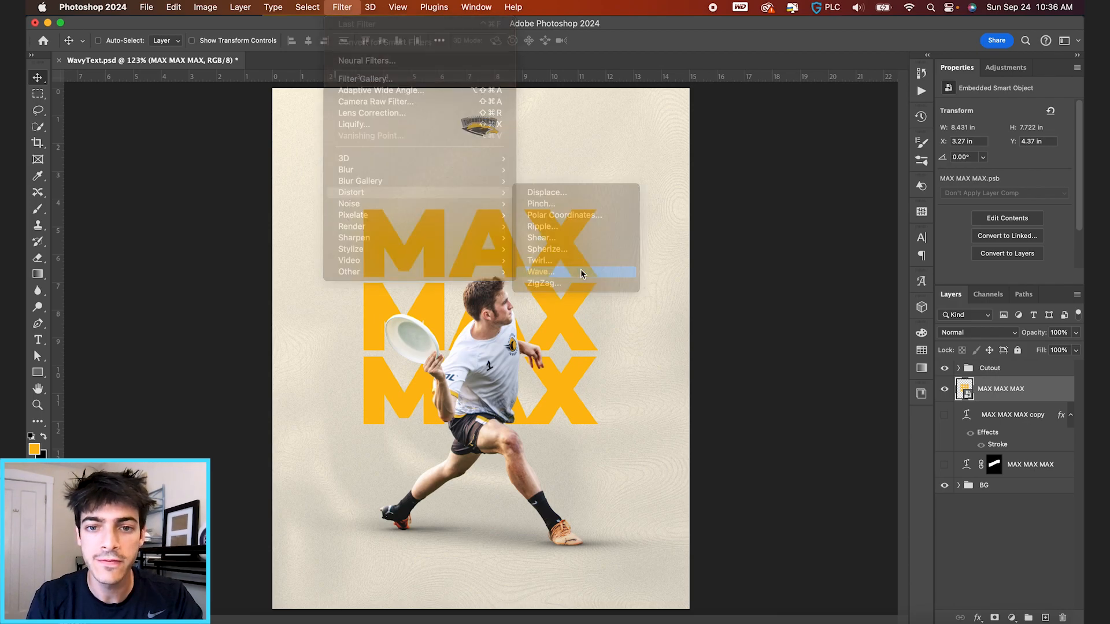
{"action": "left_click_drag", "start_coordinate": [533, 190], "coordinate": [599, 193]}
{"action": "left_click_drag", "start_coordinate": [522, 178], "coordinate": [565, 178]}
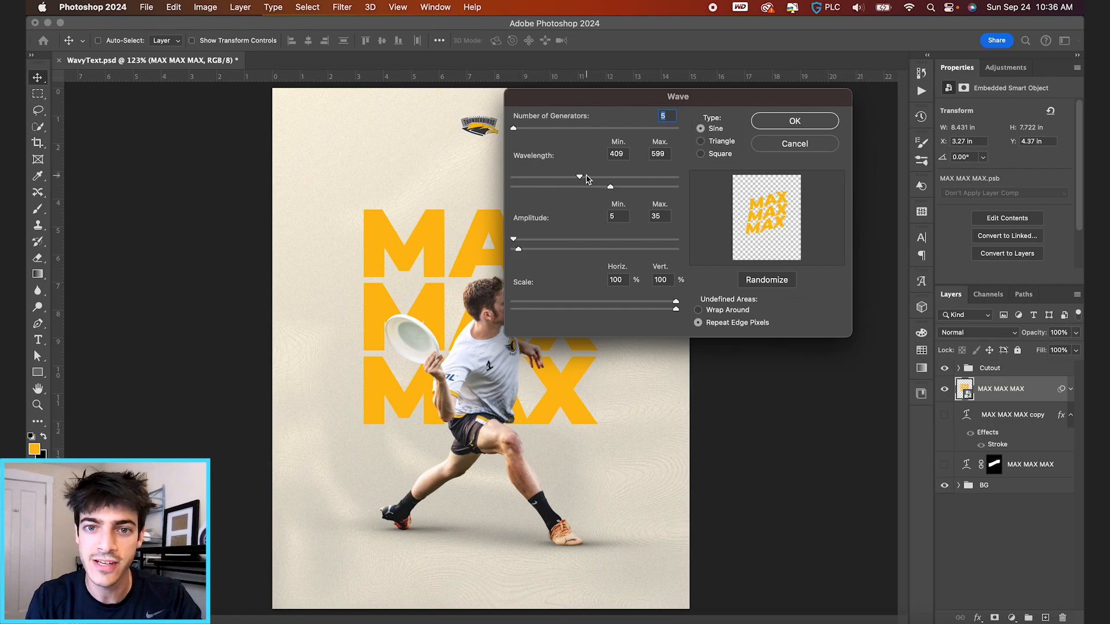
{"action": "left_click_drag", "start_coordinate": [516, 131], "coordinate": [521, 132]}
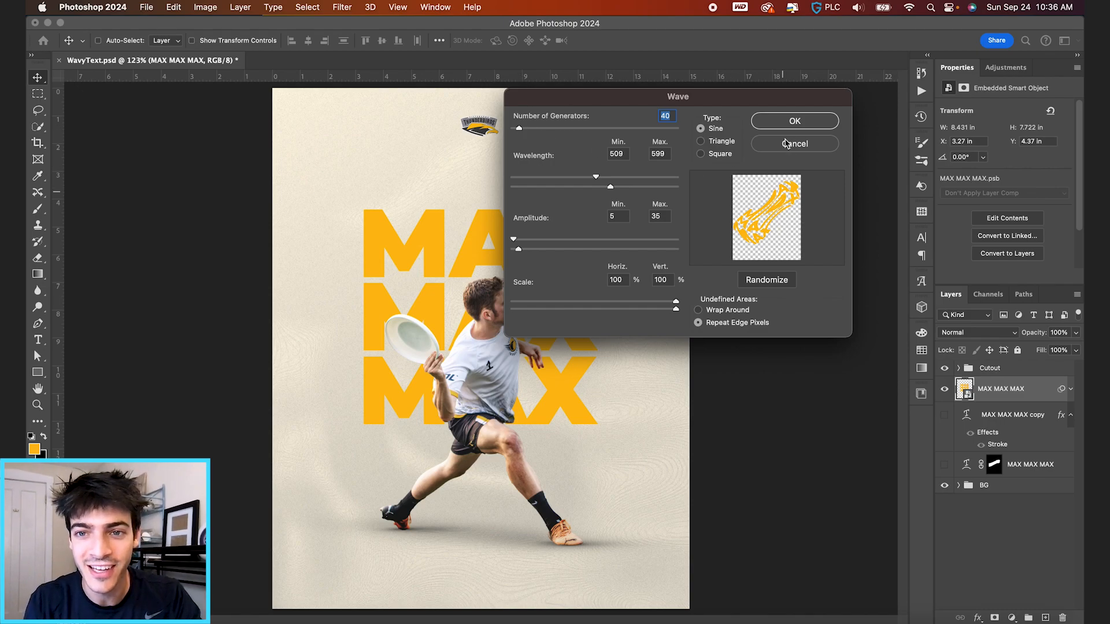
{"action": "left_click", "coordinate": [791, 122]}
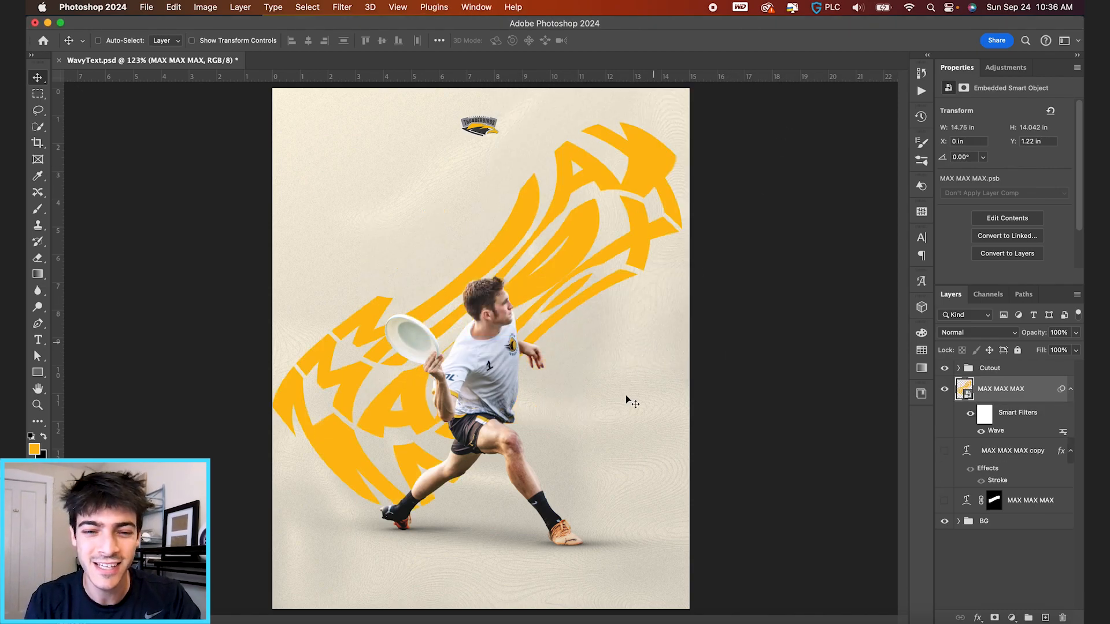
Step: Retune the Wave smart filter to fewer generators and a gentler amplitude for a slanted wave
{"action": "double_click", "coordinate": [996, 431]}
{"action": "left_click_drag", "start_coordinate": [520, 131], "coordinate": [516, 131]}
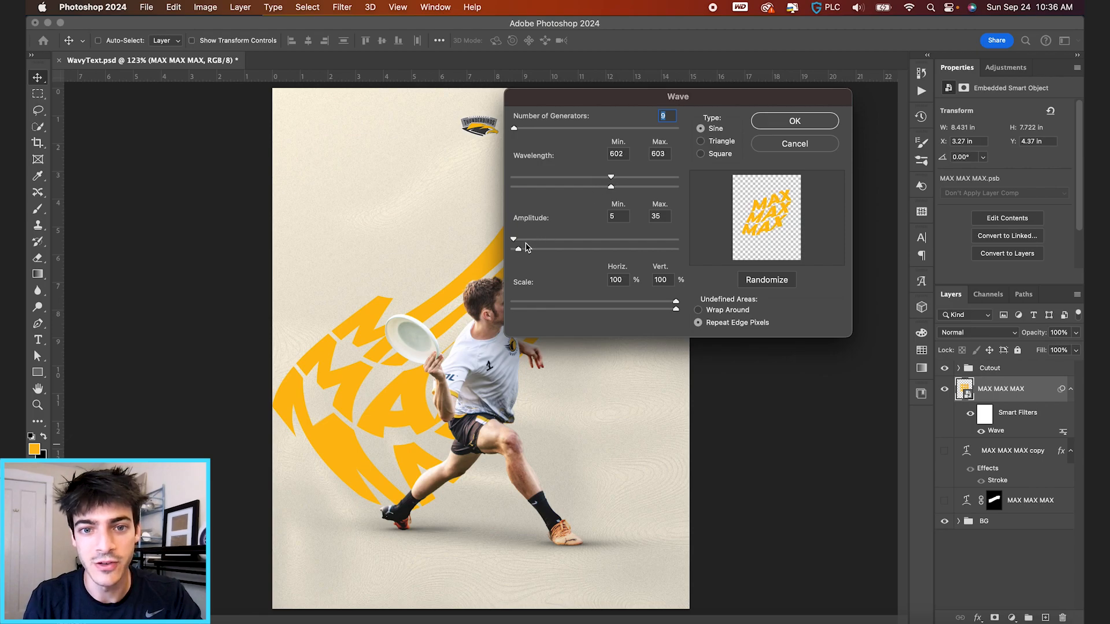
{"action": "left_click_drag", "start_coordinate": [520, 252], "coordinate": [519, 251]}
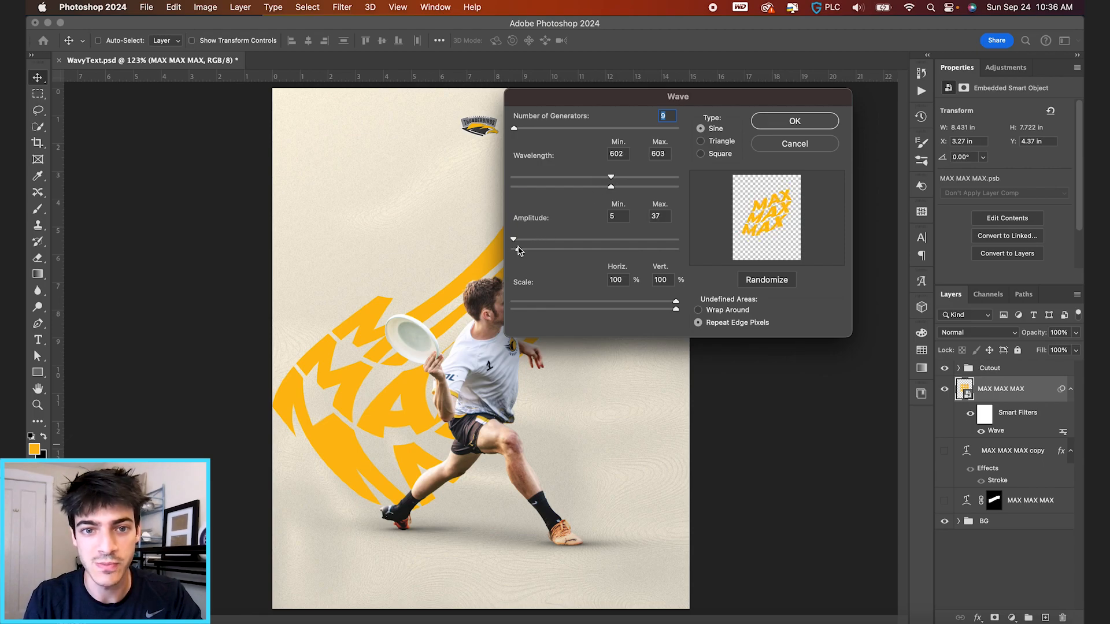
{"action": "left_click_drag", "start_coordinate": [515, 244], "coordinate": [516, 244]}
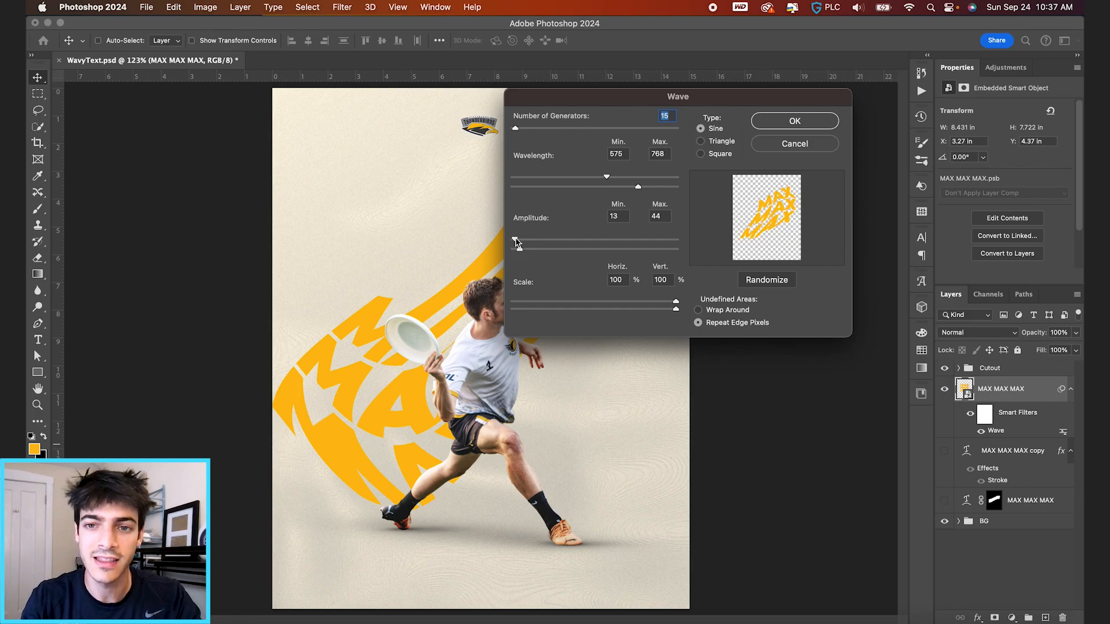
{"action": "key", "text": "Return"}
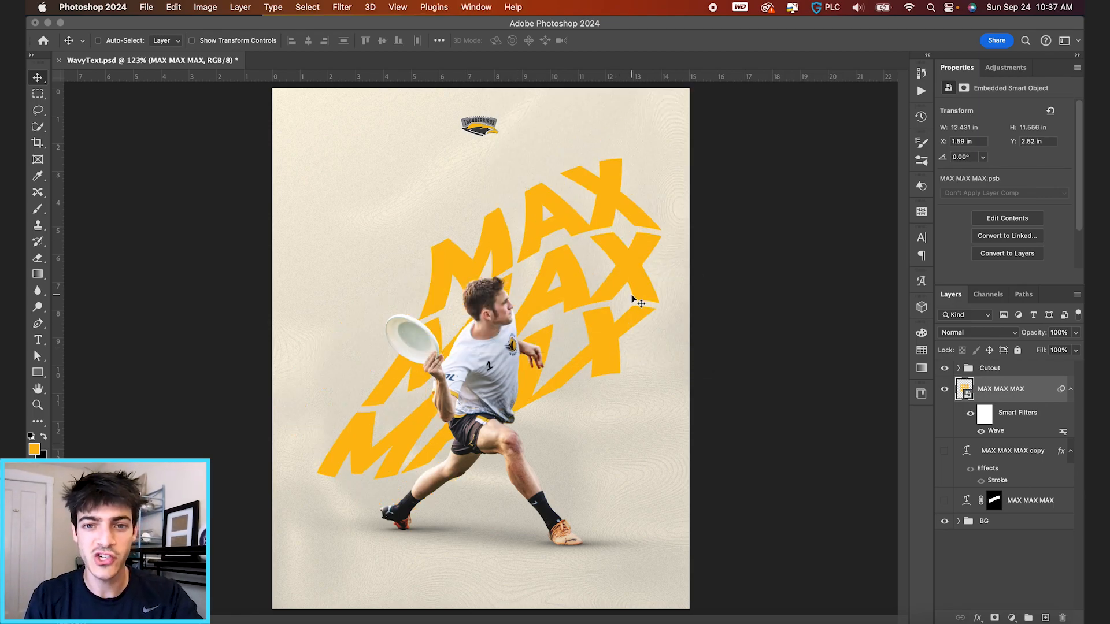
Step: Rotate the wavy MAX text about -24° counter-clockwise
{"action": "key", "text": "ctrl+t"}
{"action": "mouse_move", "coordinate": [654, 385]}
{"action": "left_mouse_down"}
{"action": "mouse_move", "coordinate": [661, 318]}
{"action": "mouse_move", "coordinate": [624, 295]}
{"action": "left_mouse_up"}
{"action": "key", "text": "Return"}
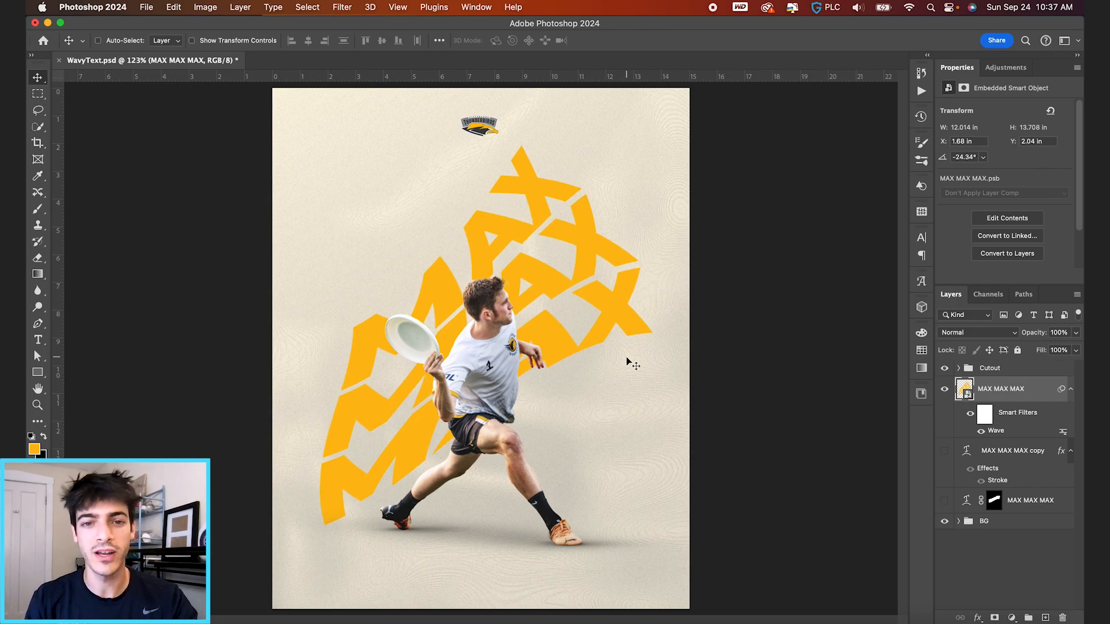
Step: Scale the wavy MAX text down slightly and nudge it lower-left behind the player
{"action": "key", "text": "super+t"}
{"action": "left_click_drag", "start_coordinate": [522, 181], "coordinate": [493, 202]}
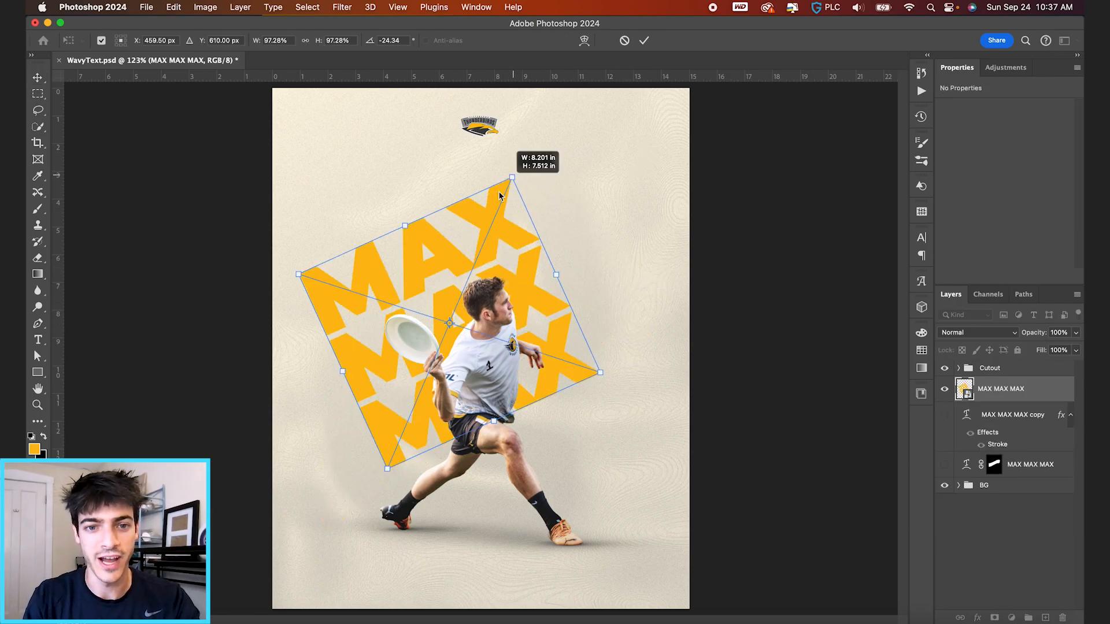
{"action": "key", "text": "Return"}
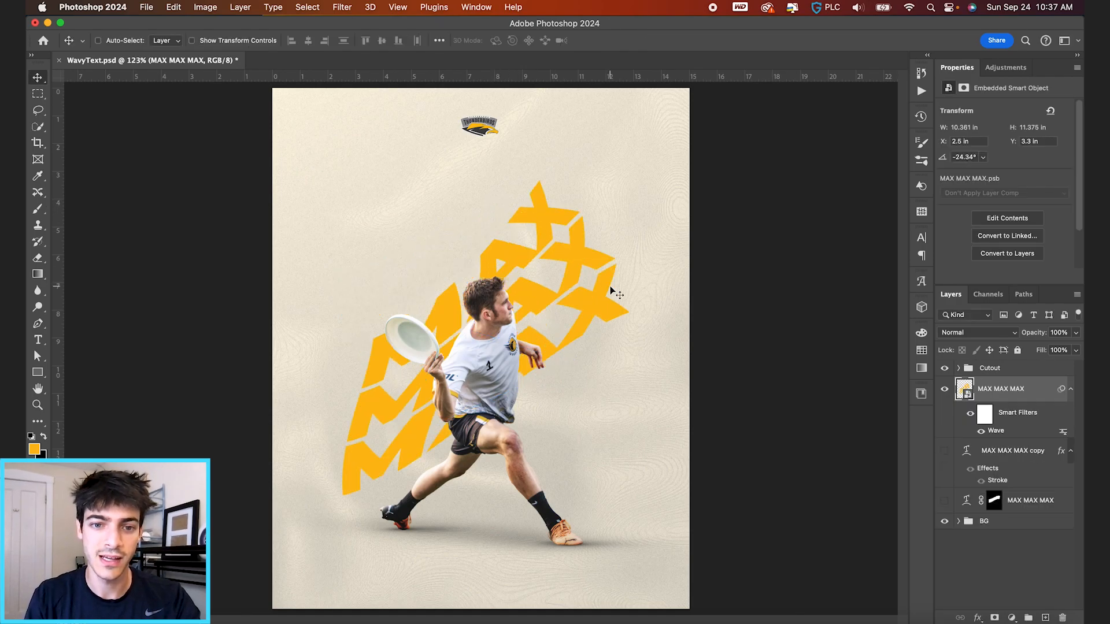
{"action": "left_click_drag", "start_coordinate": [607, 296], "coordinate": [604, 300]}
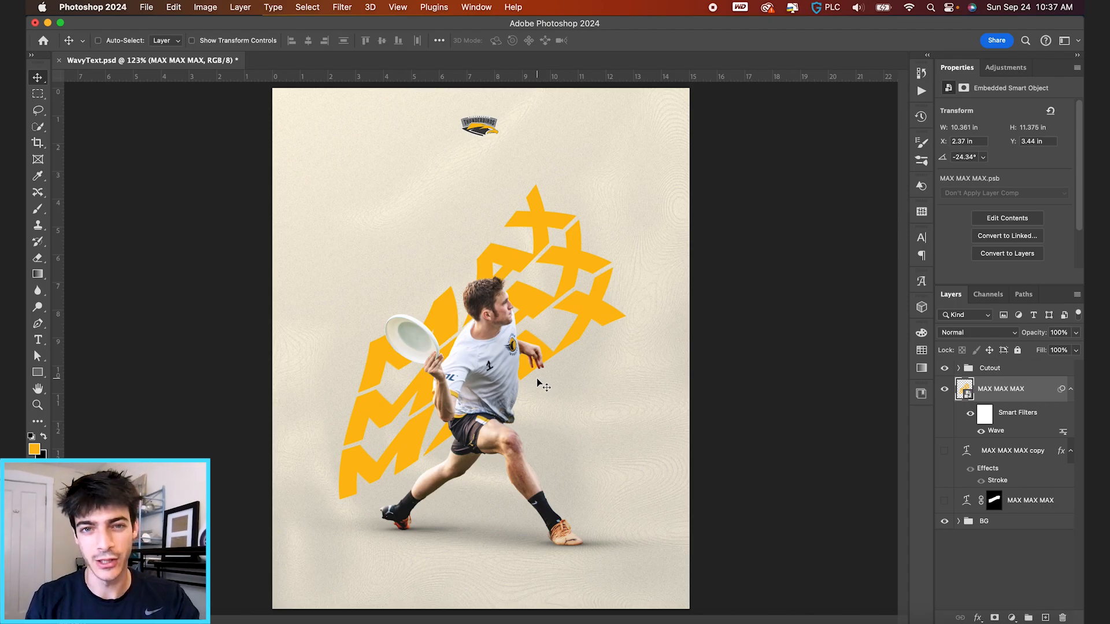
Step: Hide the wavy layer and add a single yellow MAX on a new layer above the player
{"action": "left_click", "coordinate": [944, 389]}
{"action": "key", "text": "super+alt+shift+n"}
{"action": "key", "text": "t"}
{"action": "left_click", "coordinate": [413, 214]}
{"action": "type", "text": "MAX"}
{"action": "left_click", "coordinate": [637, 41]}
Step: Enlarge the MAX text and centre it above the player
{"action": "key", "text": "super+t"}
{"action": "left_click_drag", "start_coordinate": [453, 206], "coordinate": [577, 163]}
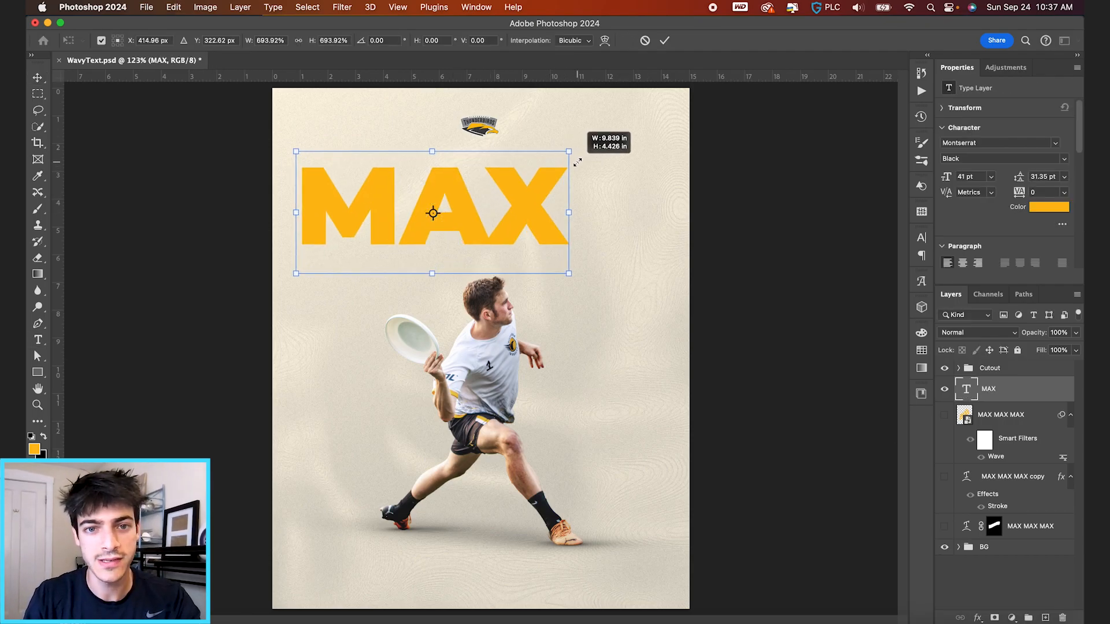
{"action": "key", "text": "Return"}
{"action": "key", "text": "v"}
{"action": "left_click_drag", "start_coordinate": [461, 245], "coordinate": [516, 261]}
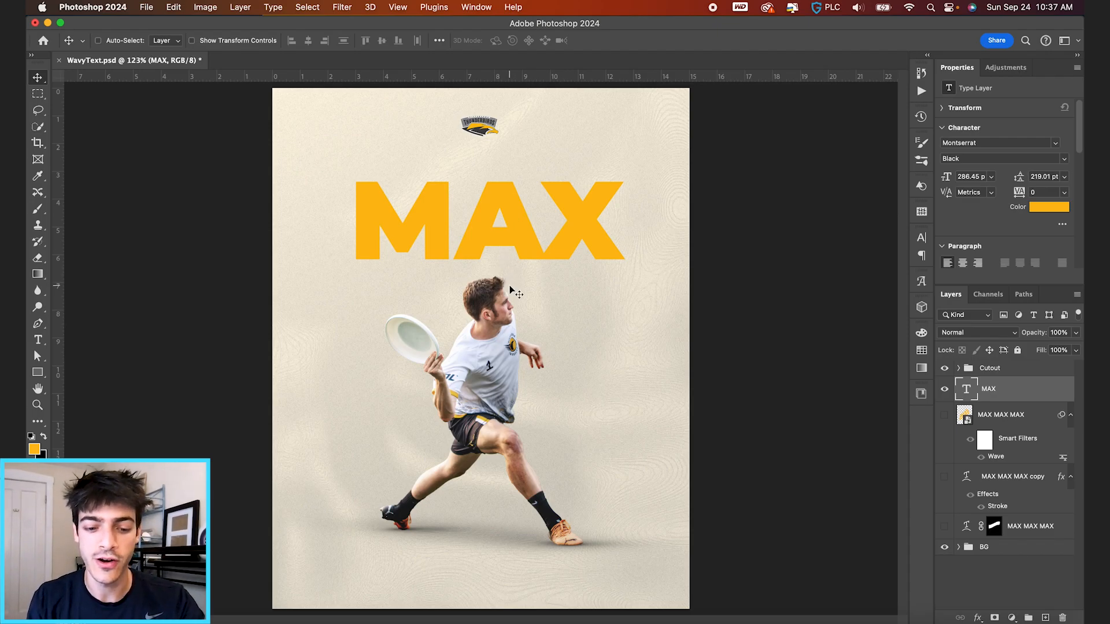
Step: Stretch the MAX letters taller with a free transform
{"action": "key", "text": "ctrl+t"}
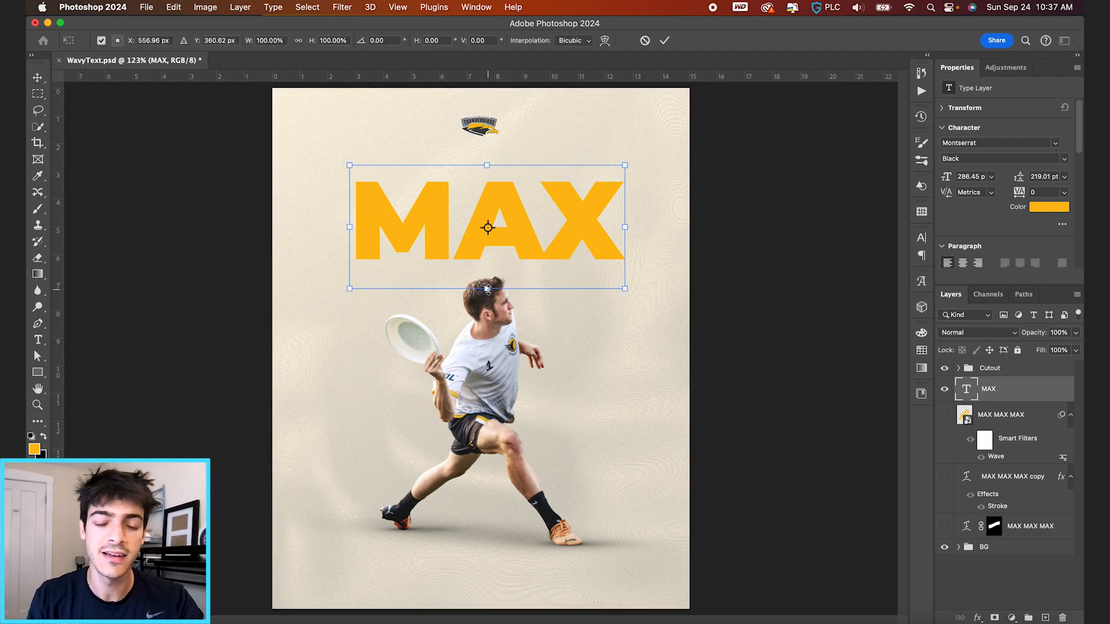
{"action": "left_click_drag", "start_coordinate": [487, 289], "coordinate": [488, 340]}
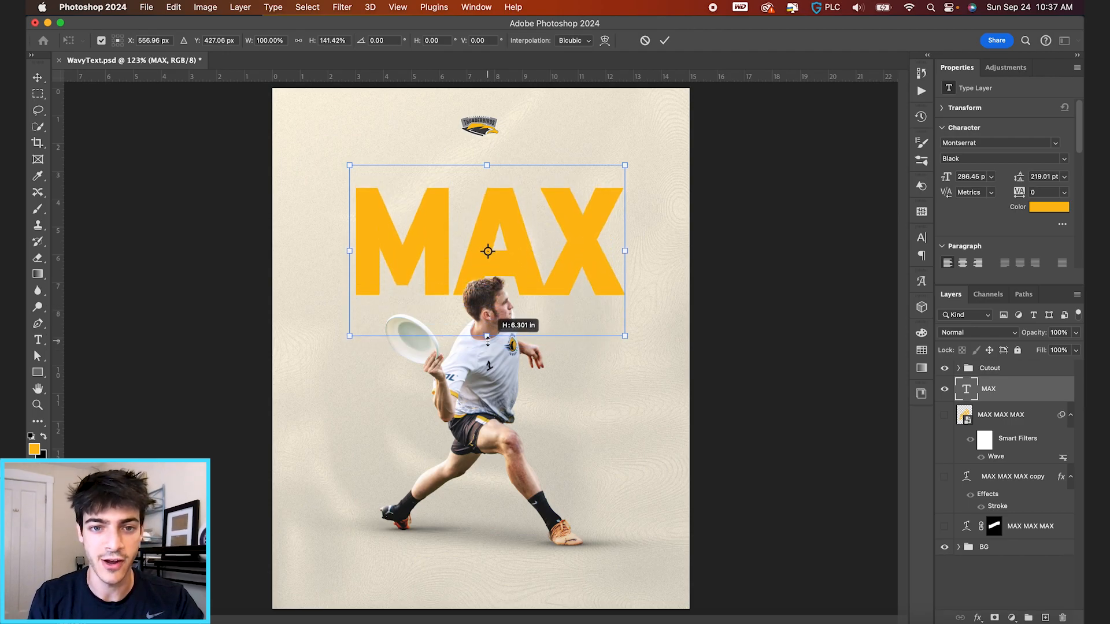
{"action": "left_click_drag", "start_coordinate": [487, 340], "coordinate": [444, 292]}
{"action": "key", "text": "Return"}
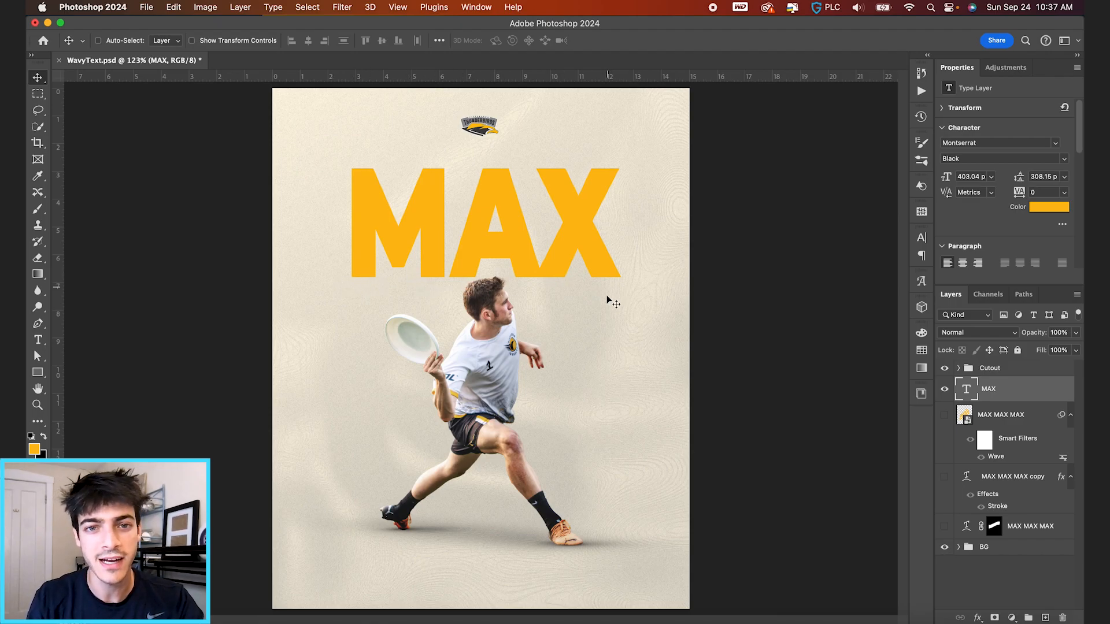
Step: Convert the tall MAX into a smart object and bring it into Liquify
{"action": "left_click", "coordinate": [345, 7]}
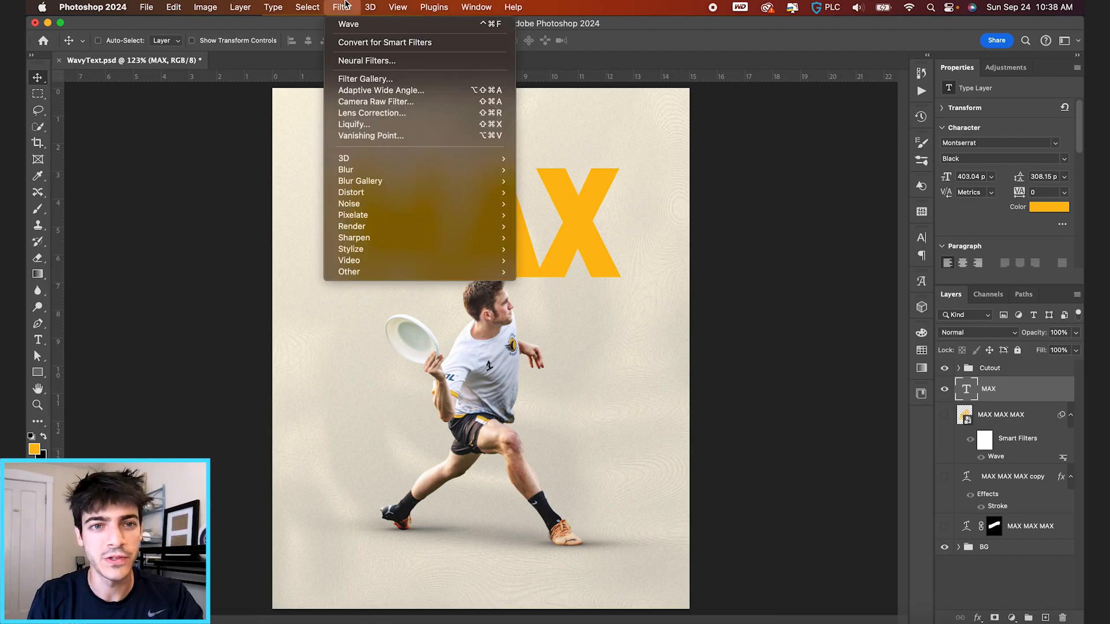
{"action": "left_click", "coordinate": [357, 42]}
{"action": "left_click", "coordinate": [342, 7]}
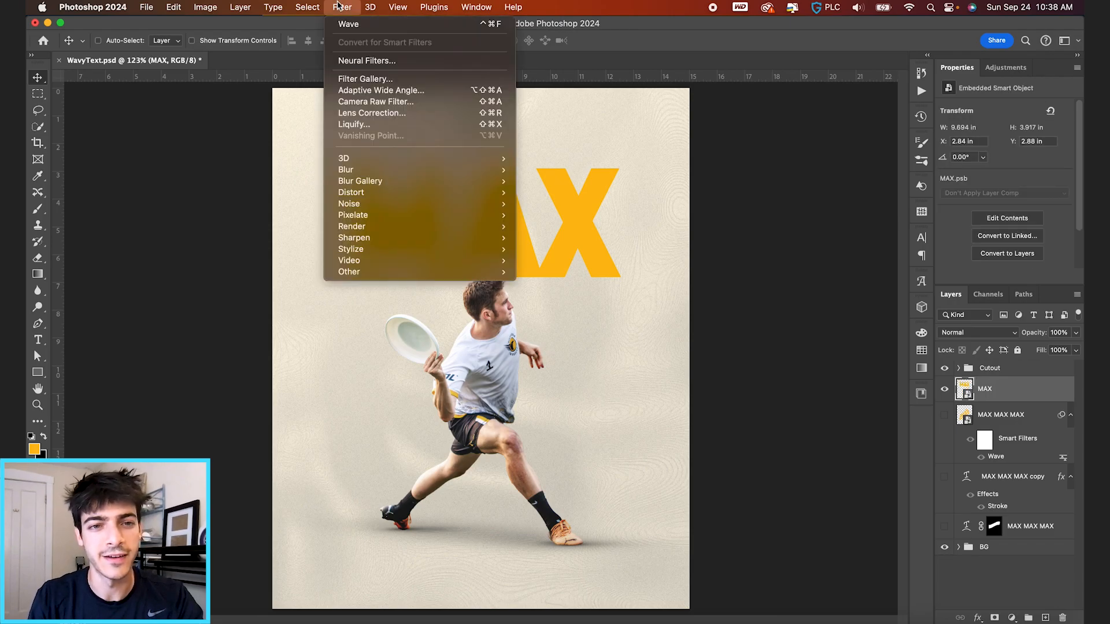
{"action": "left_click", "coordinate": [366, 125]}
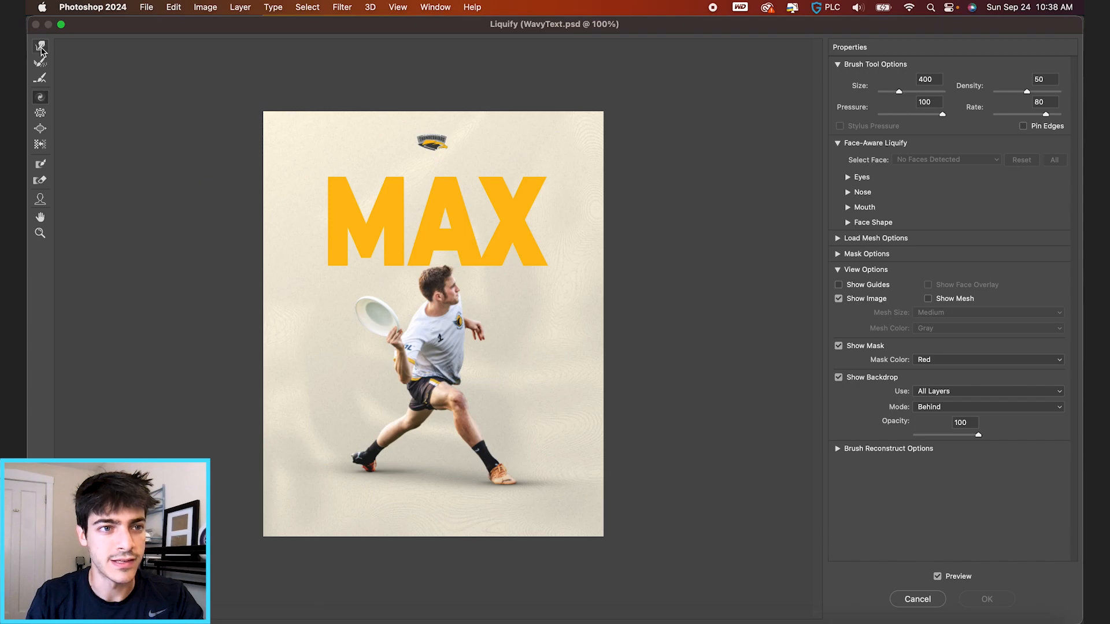
Step: With a smaller Forward Warp brush, pull the M, A and X legs down into drips
{"action": "left_click", "coordinate": [41, 48]}
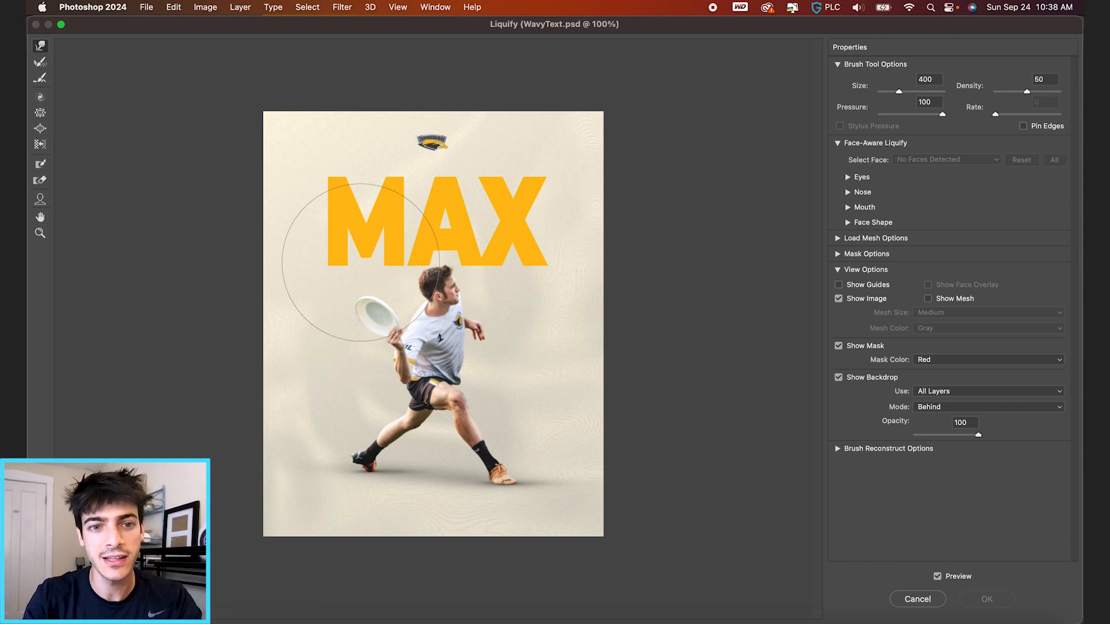
{"action": "key", "text": "bracketleft"}
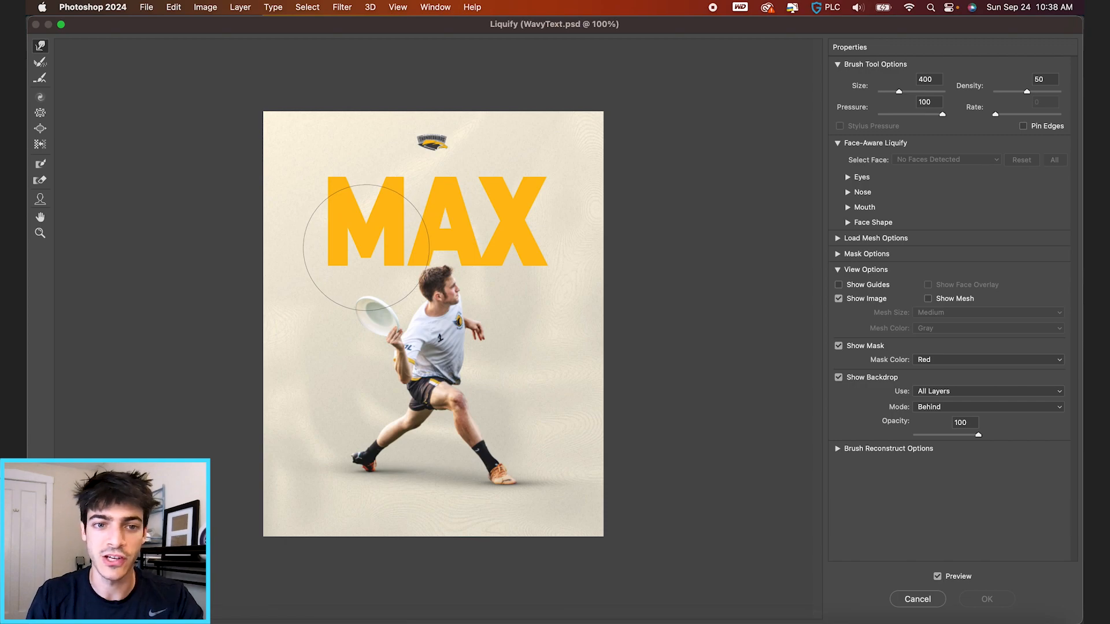
{"action": "left_click_drag", "start_coordinate": [366, 245], "coordinate": [362, 328]}
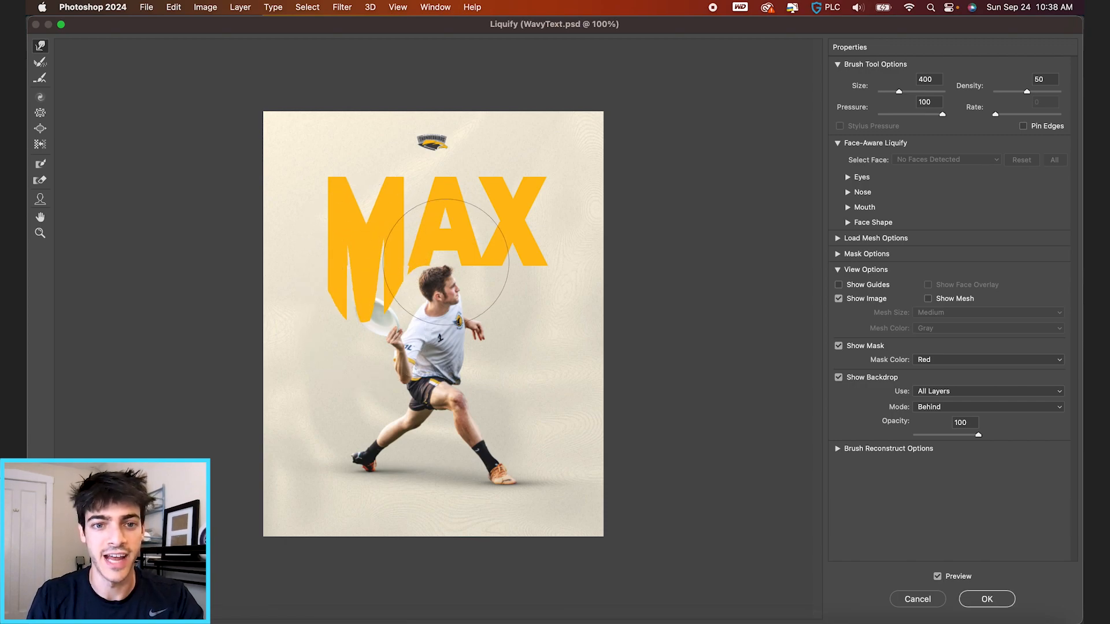
{"action": "left_click_drag", "start_coordinate": [483, 260], "coordinate": [423, 325]}
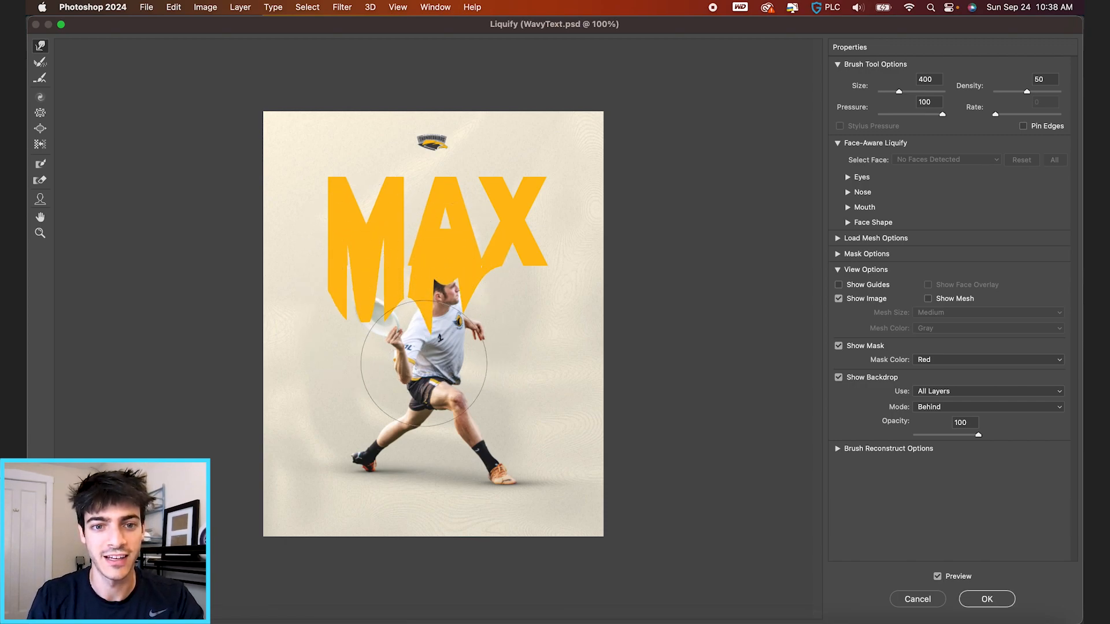
{"action": "left_click_drag", "start_coordinate": [477, 269], "coordinate": [472, 364]}
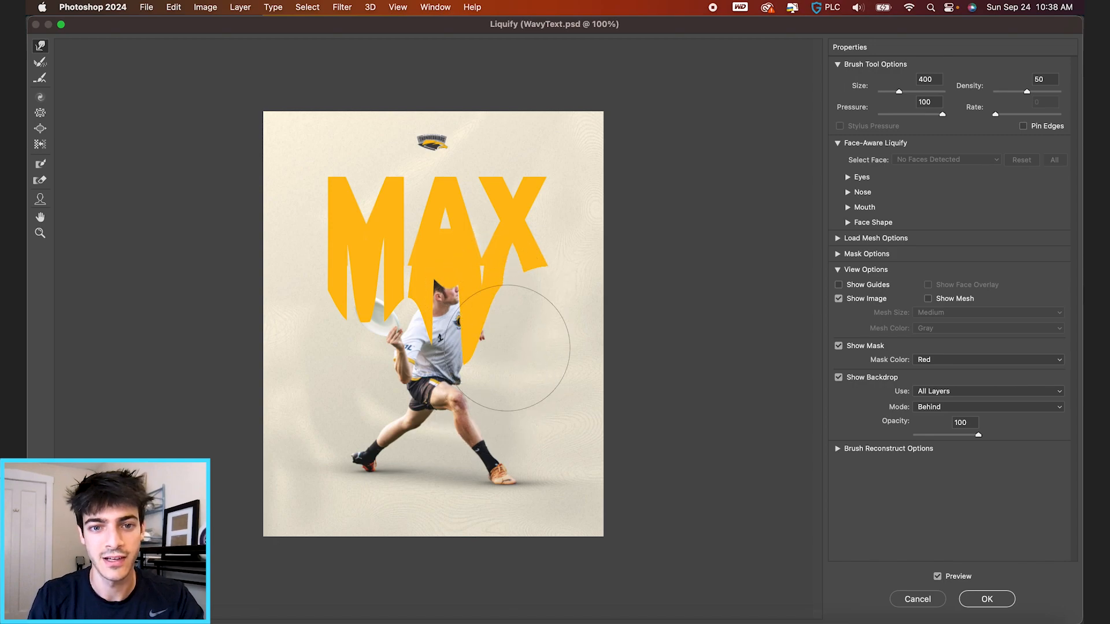
{"action": "left_click_drag", "start_coordinate": [564, 272], "coordinate": [533, 396]}
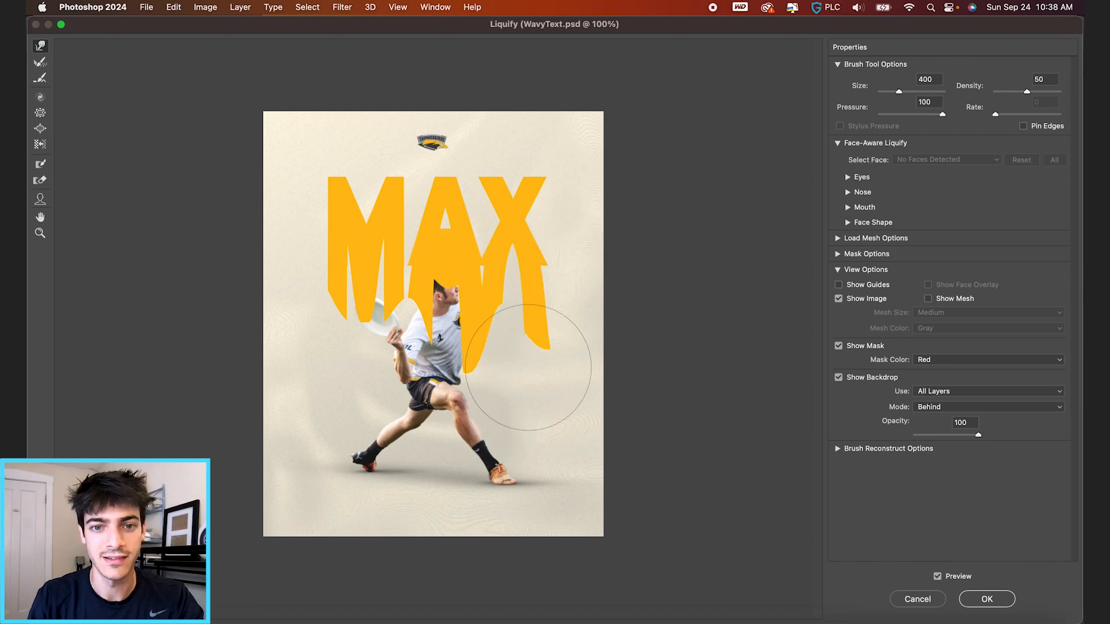
Step: Extend all the letter drips further down toward the player's feet
{"action": "left_click_drag", "start_coordinate": [431, 316], "coordinate": [404, 373]}
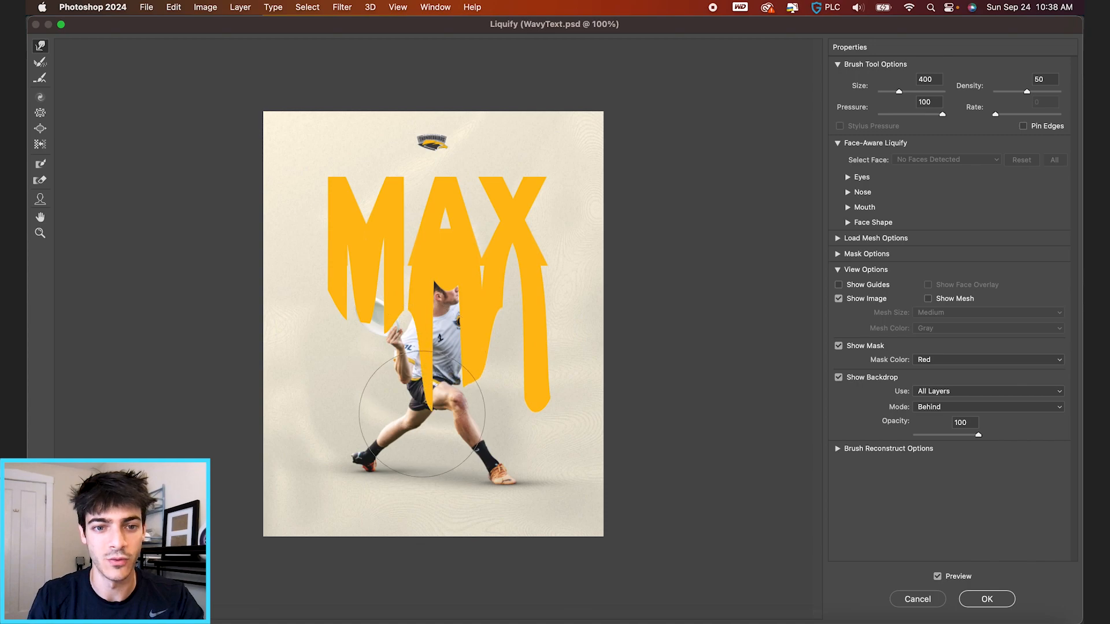
{"action": "mouse_move", "coordinate": [343, 261]}
{"action": "left_mouse_down"}
{"action": "mouse_move", "coordinate": [332, 322]}
{"action": "mouse_move", "coordinate": [373, 434]}
{"action": "left_mouse_up"}
{"action": "left_click_drag", "start_coordinate": [520, 364], "coordinate": [512, 451]}
{"action": "left_click_drag", "start_coordinate": [486, 382], "coordinate": [498, 455]}
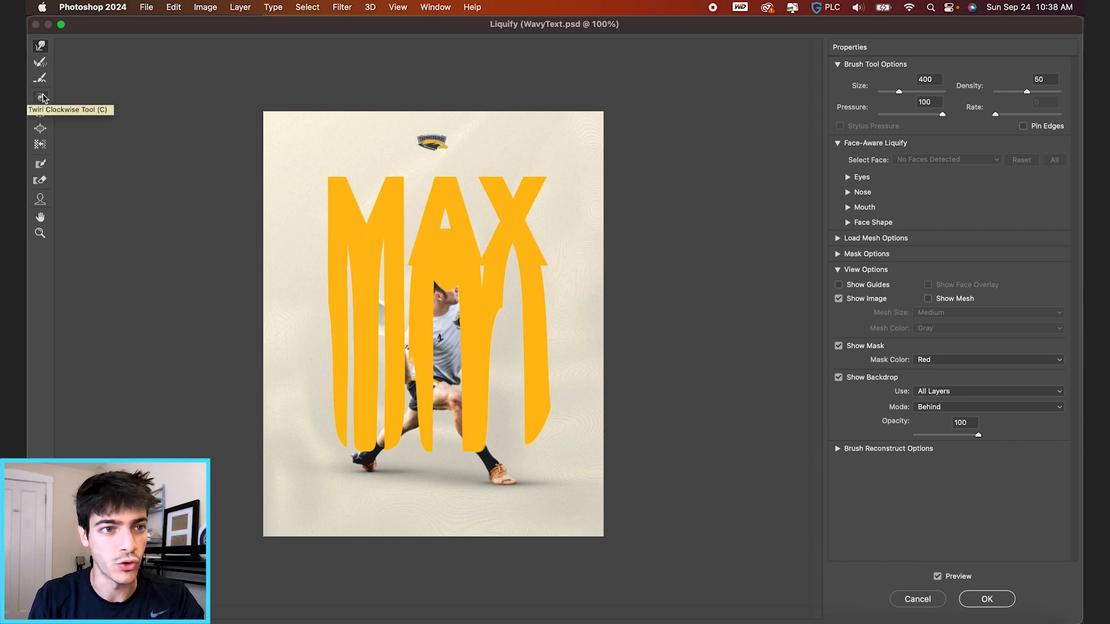
Step: Twirl the drips clockwise into wavy shapes with a larger brush and apply the Liquify
{"action": "left_click", "coordinate": [40, 98]}
{"action": "key", "text": "bracketright"}
{"action": "key", "text": "bracketright"}
{"action": "key", "text": "bracketright"}
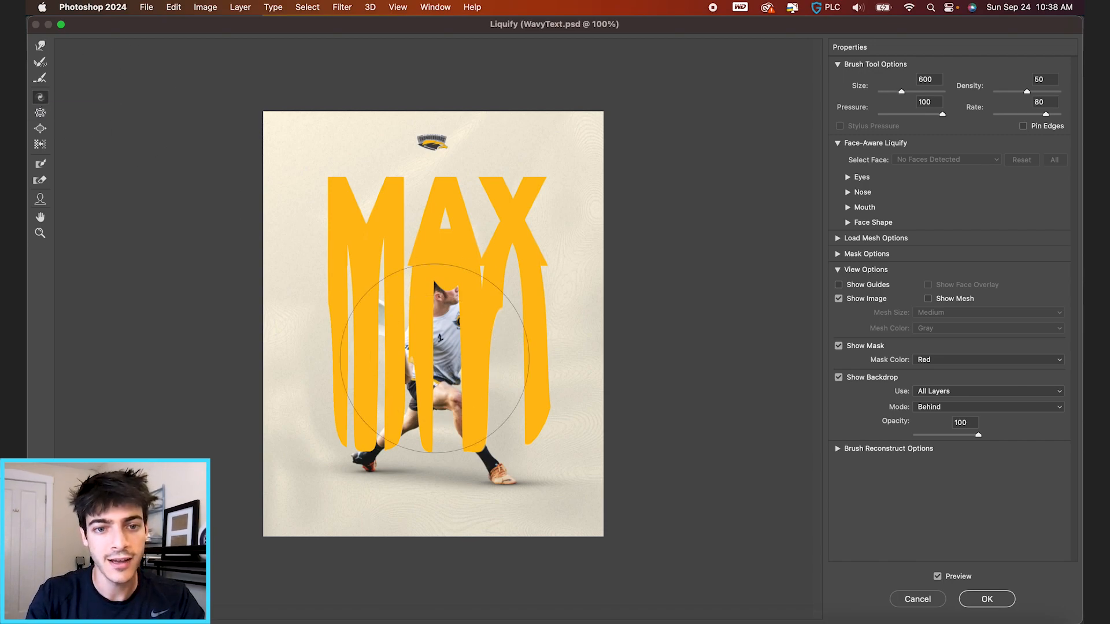
{"action": "left_click_drag", "start_coordinate": [436, 358], "coordinate": [342, 355]}
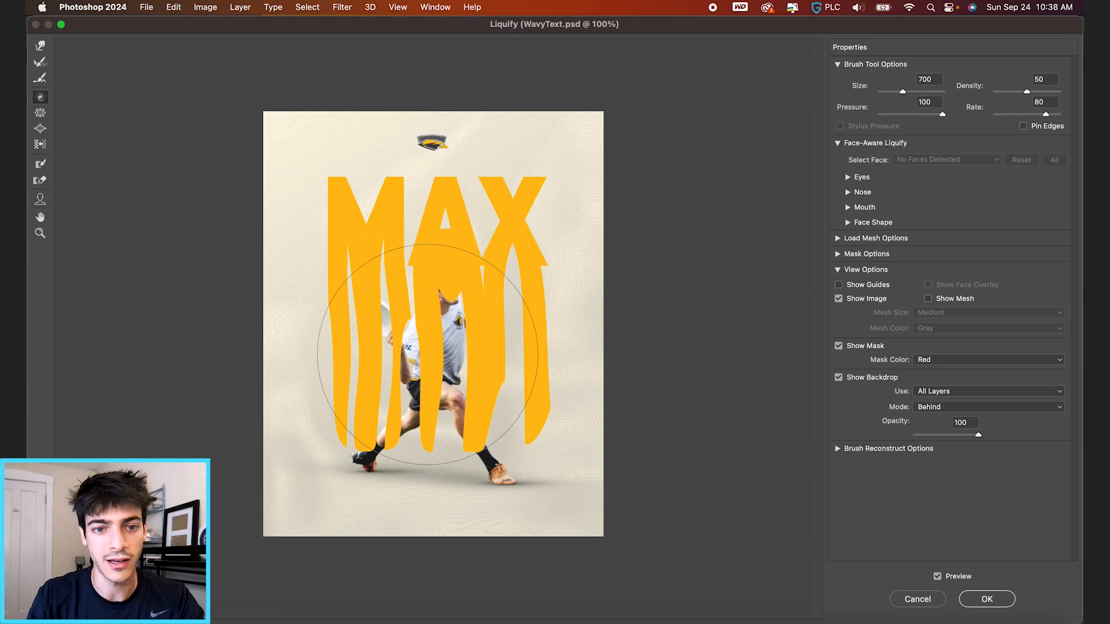
{"action": "mouse_move", "coordinate": [340, 355]}
{"action": "left_mouse_down"}
{"action": "mouse_move", "coordinate": [559, 360]}
{"action": "mouse_move", "coordinate": [444, 375]}
{"action": "left_mouse_up"}
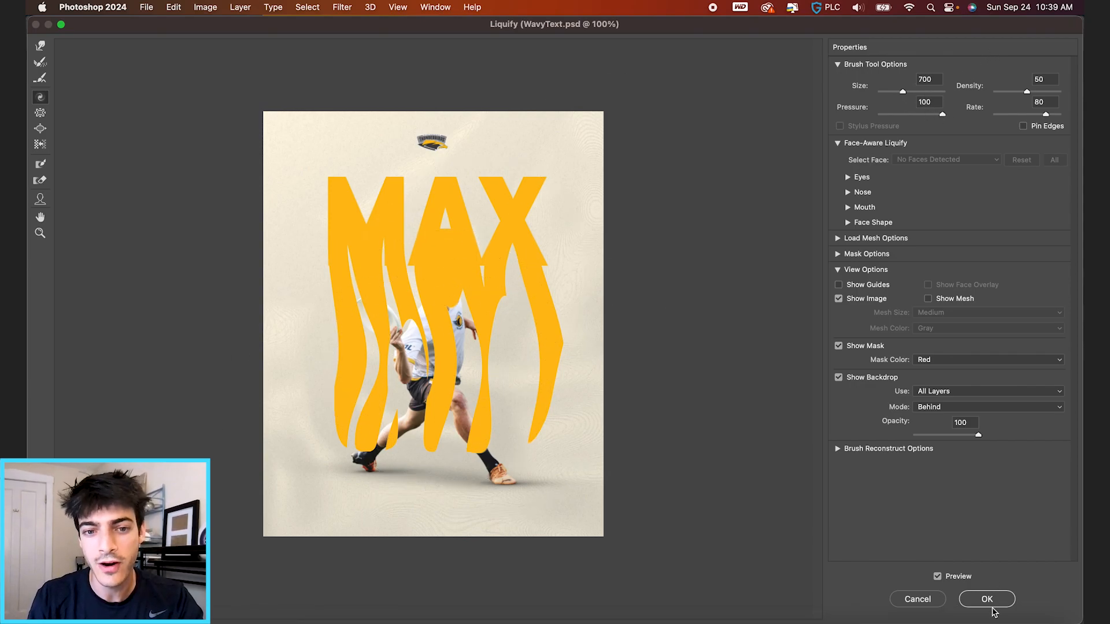
{"action": "left_click", "coordinate": [988, 599]}
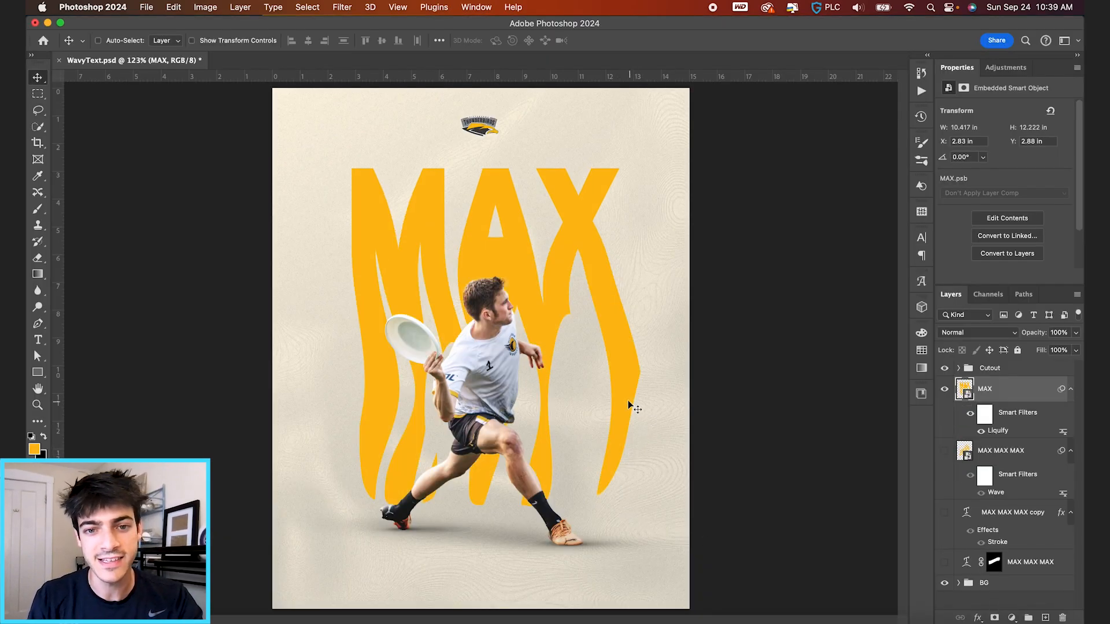
Step: Reopen Liquify and Forward Warp the drip ends down near the poster's bottom edge, then apply
{"action": "double_click", "coordinate": [997, 431]}
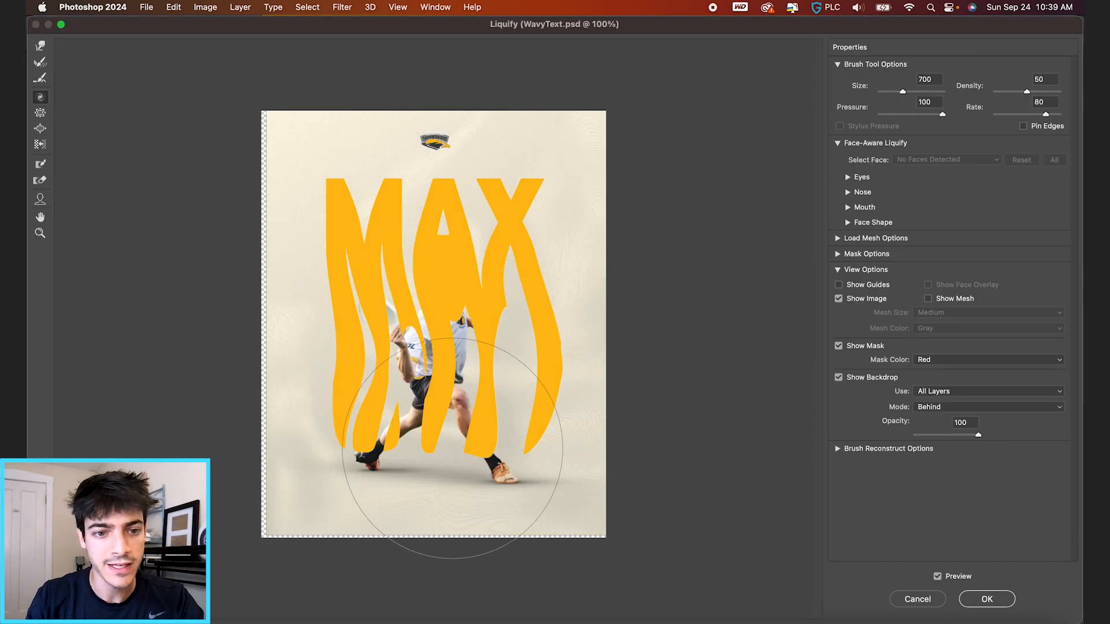
{"action": "left_click", "coordinate": [40, 47]}
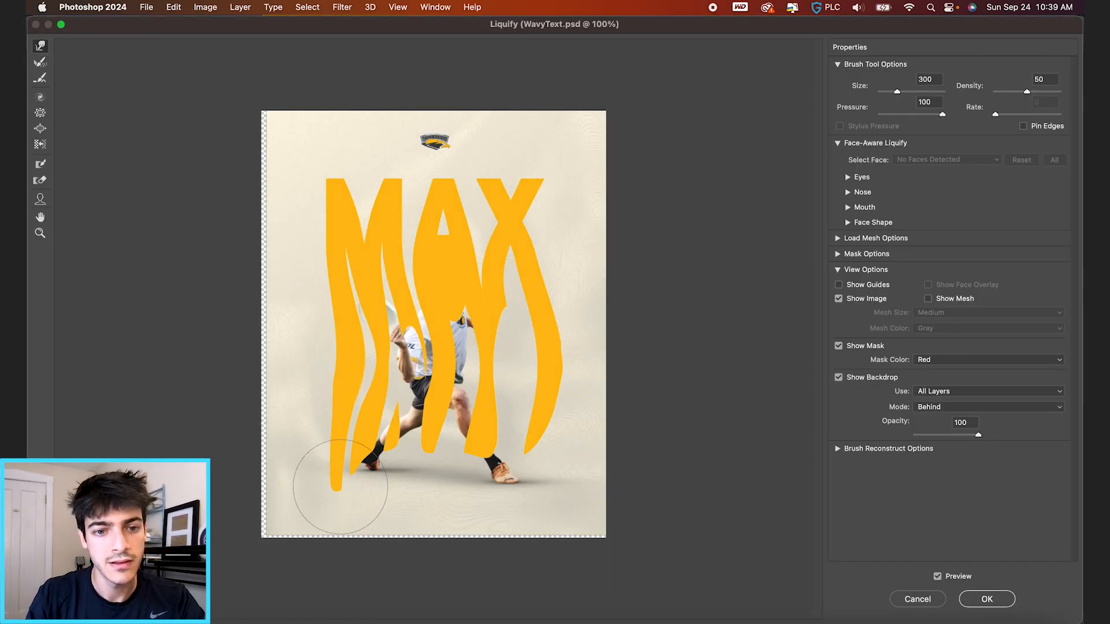
{"action": "left_click_drag", "start_coordinate": [335, 483], "coordinate": [371, 520]}
{"action": "mouse_move", "coordinate": [438, 451]}
{"action": "left_mouse_down"}
{"action": "mouse_move", "coordinate": [550, 434]}
{"action": "mouse_move", "coordinate": [390, 481]}
{"action": "mouse_move", "coordinate": [321, 533]}
{"action": "mouse_move", "coordinate": [335, 508]}
{"action": "mouse_move", "coordinate": [298, 458]}
{"action": "mouse_move", "coordinate": [409, 460]}
{"action": "left_mouse_up"}
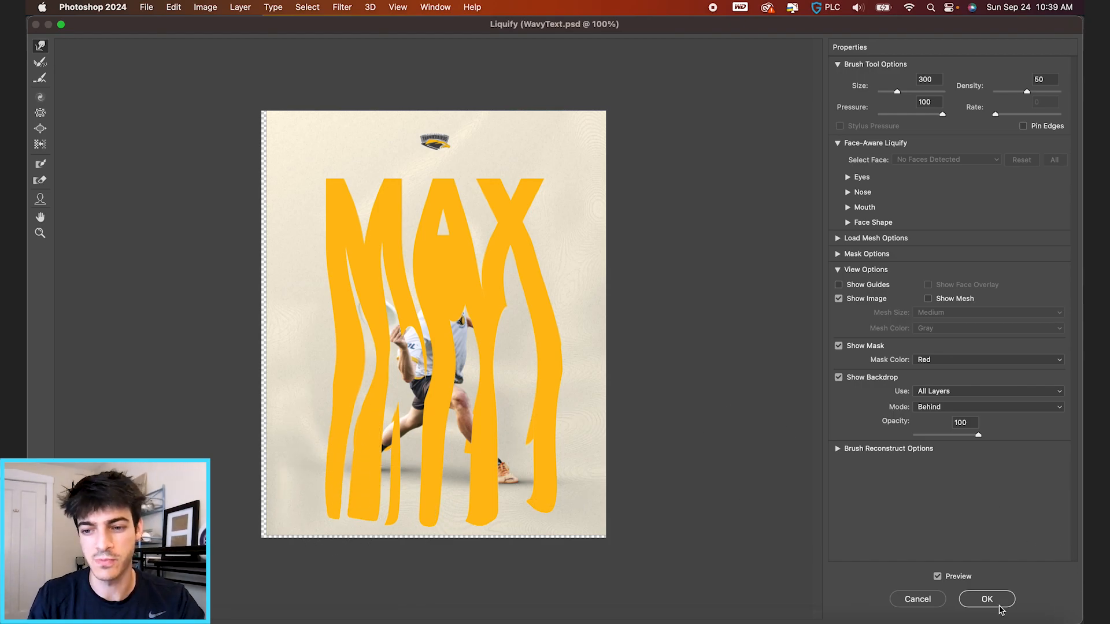
{"action": "left_click", "coordinate": [998, 603]}
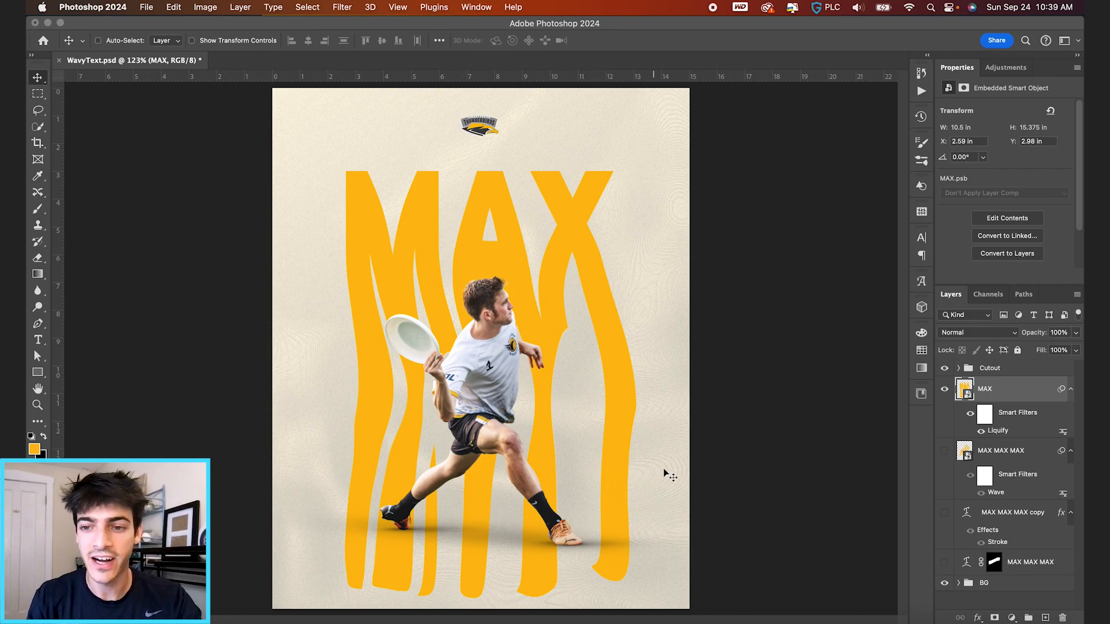
{"action": "scroll", "coordinate": [683, 531], "scroll_direction": "down", "scroll_amount": 1}
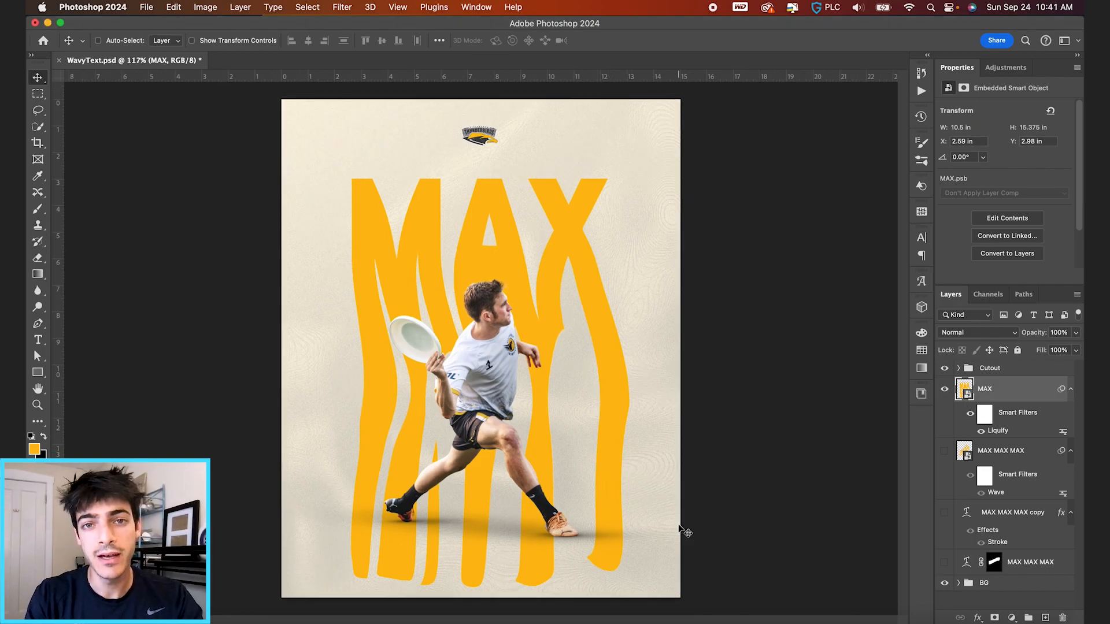
Step: Marquee the poster's bottom area, rasterize the MAX layer and cut the selection onto Layer 4
{"action": "key", "text": "m"}
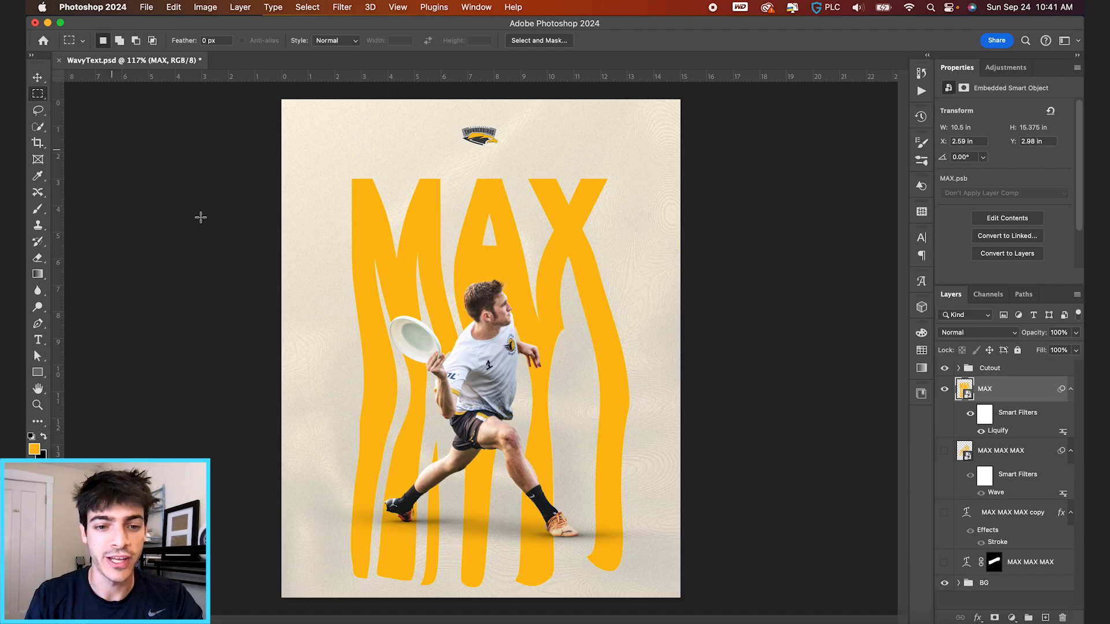
{"action": "left_click_drag", "start_coordinate": [274, 476], "coordinate": [685, 605]}
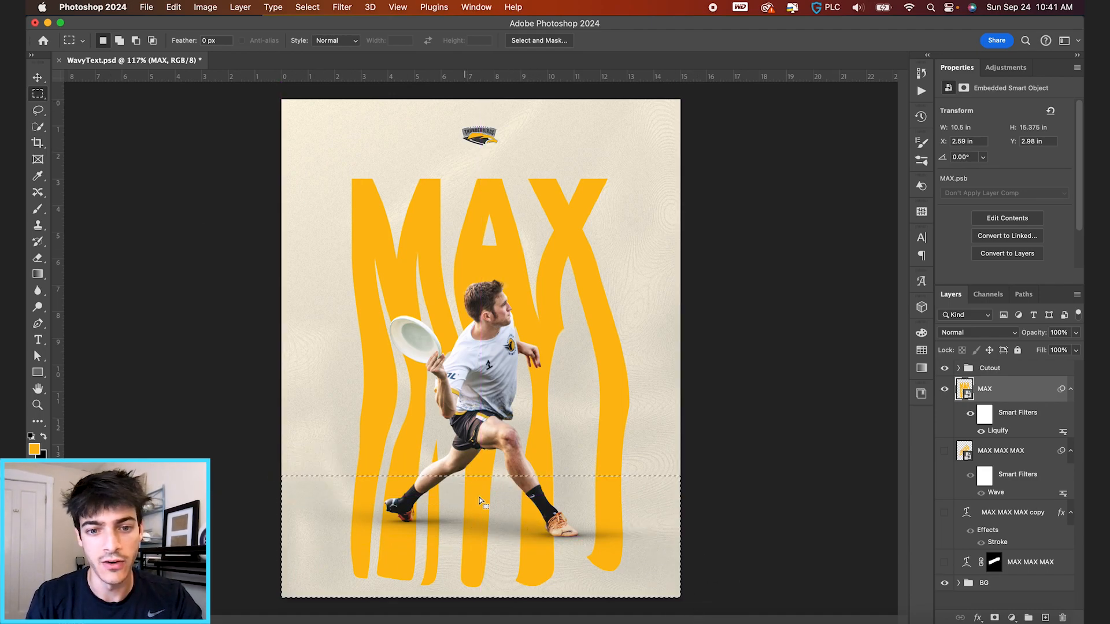
{"action": "right_click", "coordinate": [1009, 396]}
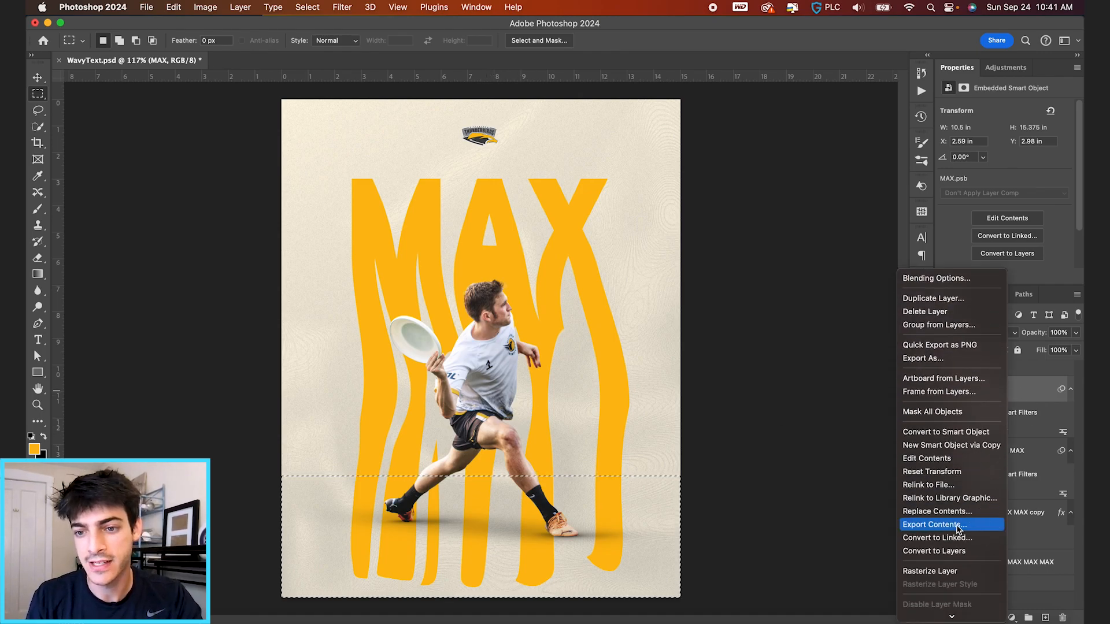
{"action": "left_click", "coordinate": [932, 505]}
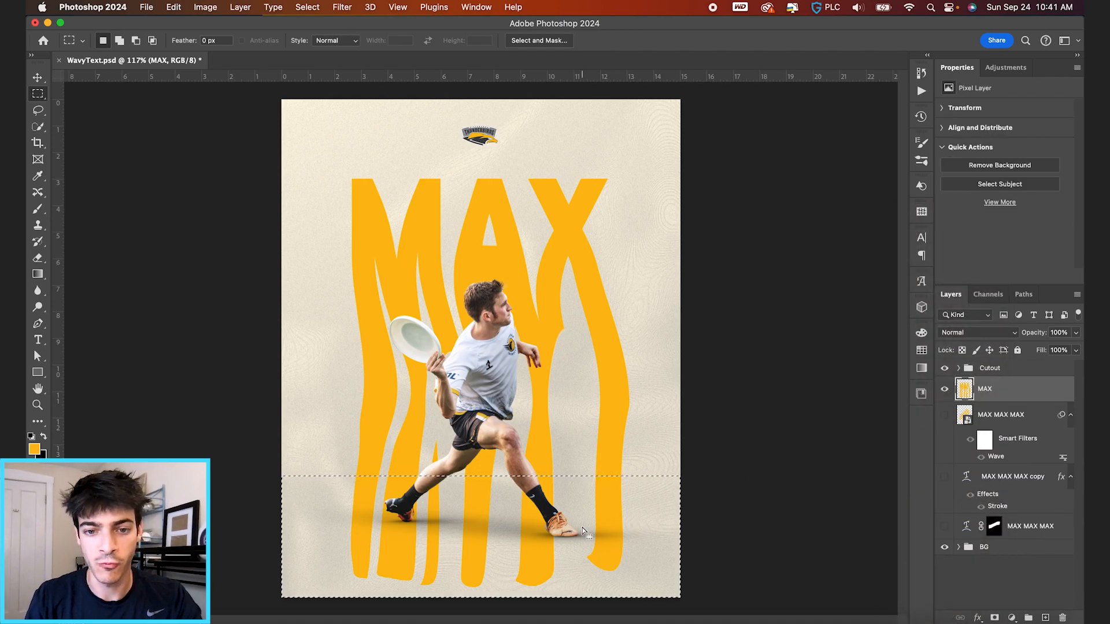
{"action": "right_click", "coordinate": [549, 521]}
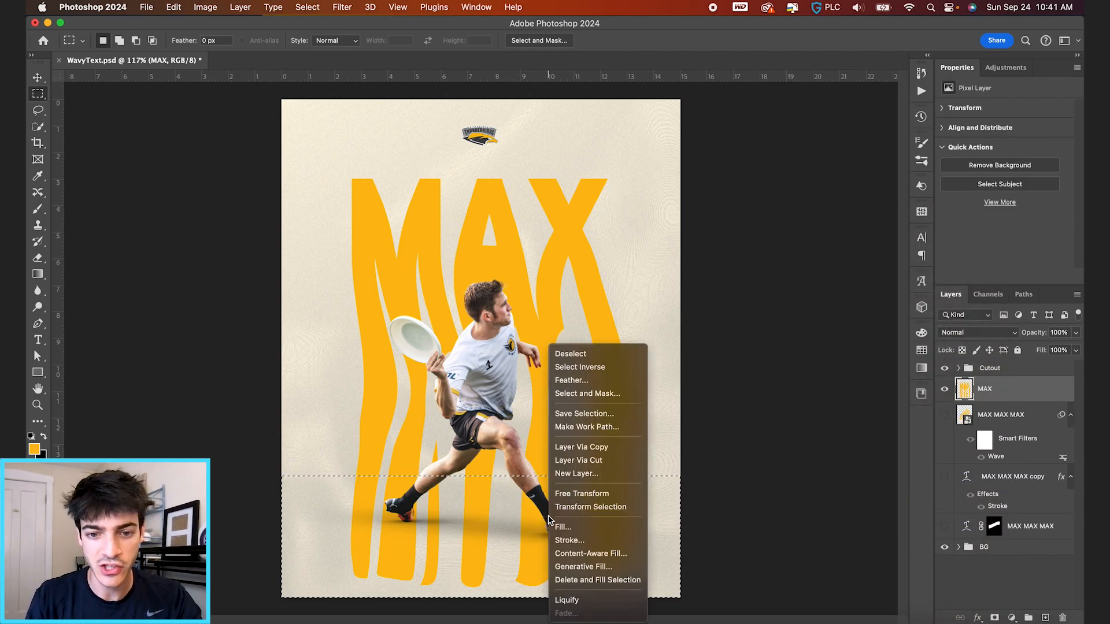
{"action": "left_click", "coordinate": [575, 460]}
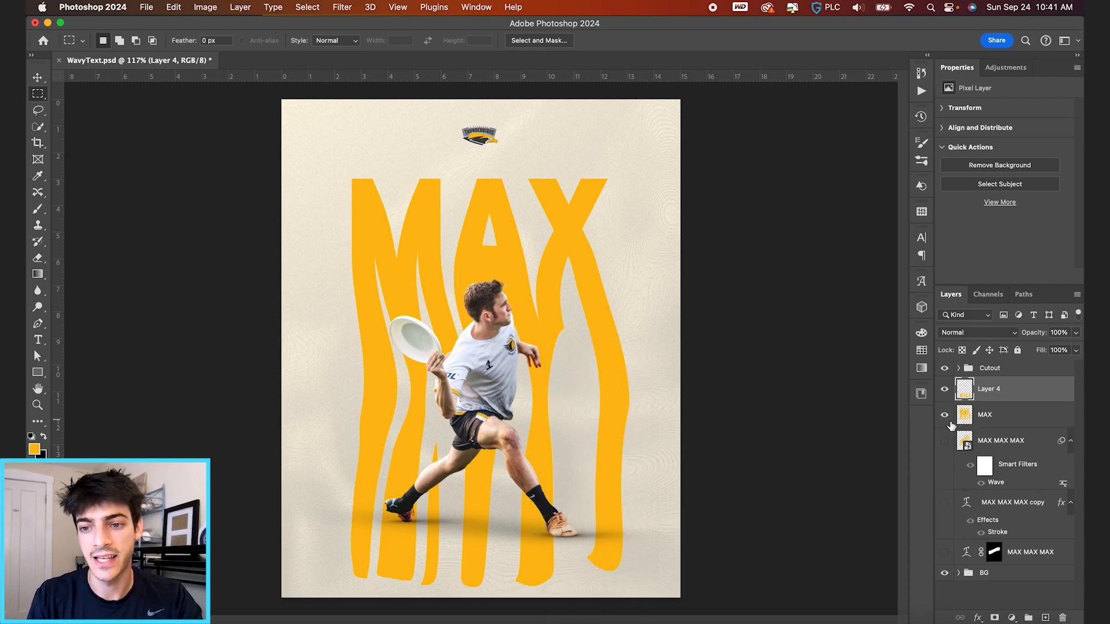
Step: Toggle layer visibility to check the cut bottom strips, then show both parts again
{"action": "left_click", "coordinate": [945, 389]}
{"action": "left_click", "coordinate": [944, 414]}
{"action": "left_click", "coordinate": [944, 390]}
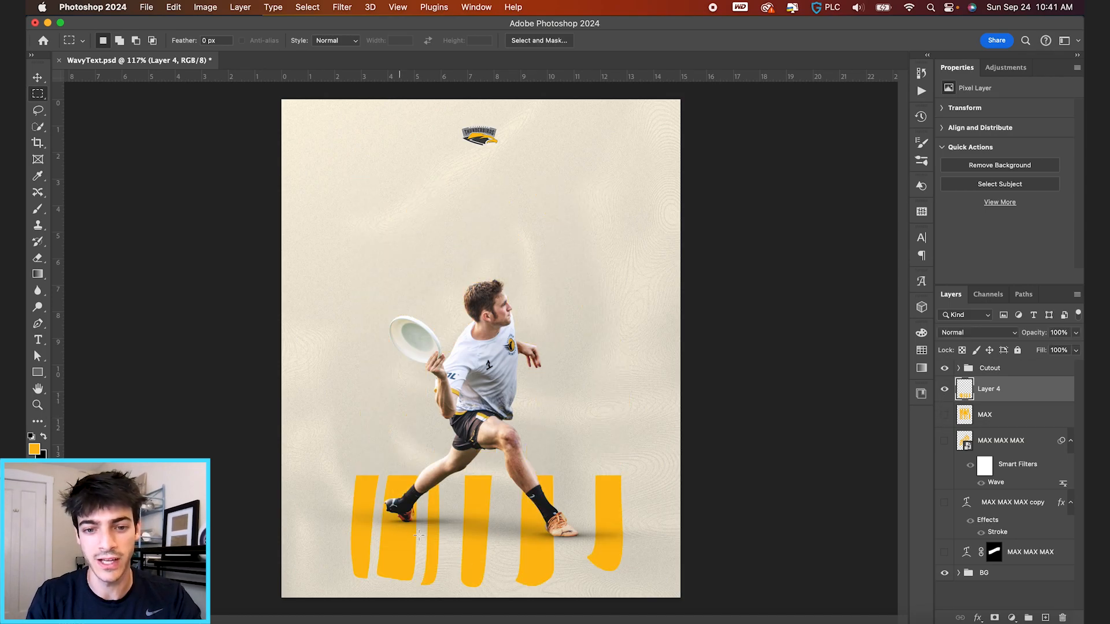
{"action": "left_click", "coordinate": [944, 415]}
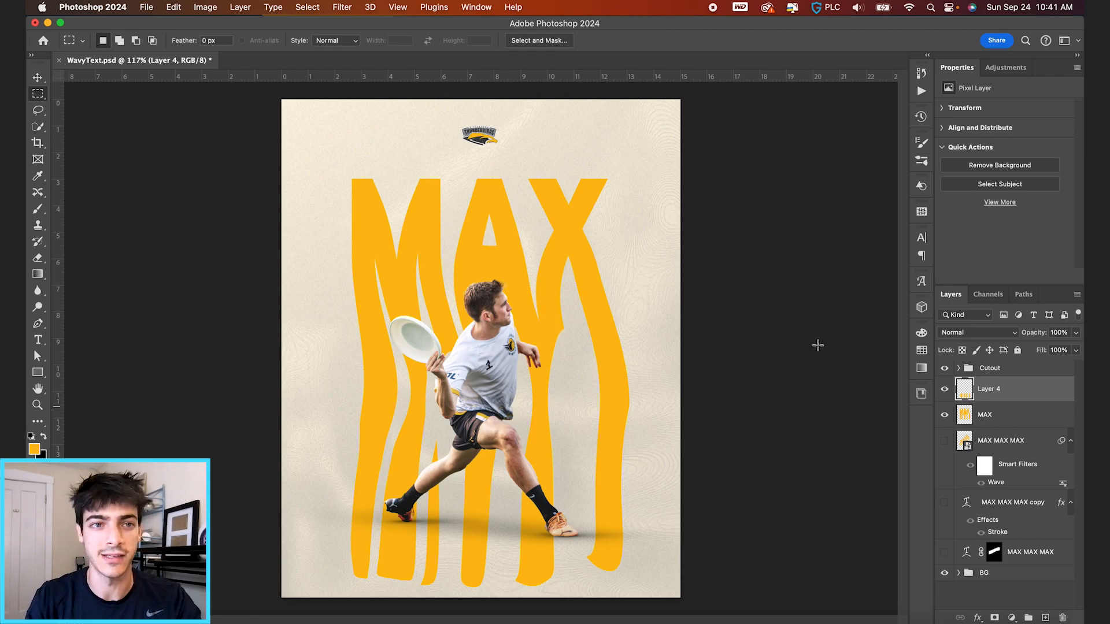
Step: Perspective-fan Layer 4's strips outward across the floor and move the text lower
{"action": "left_click", "coordinate": [172, 6]}
{"action": "mouse_move", "coordinate": [191, 297]}
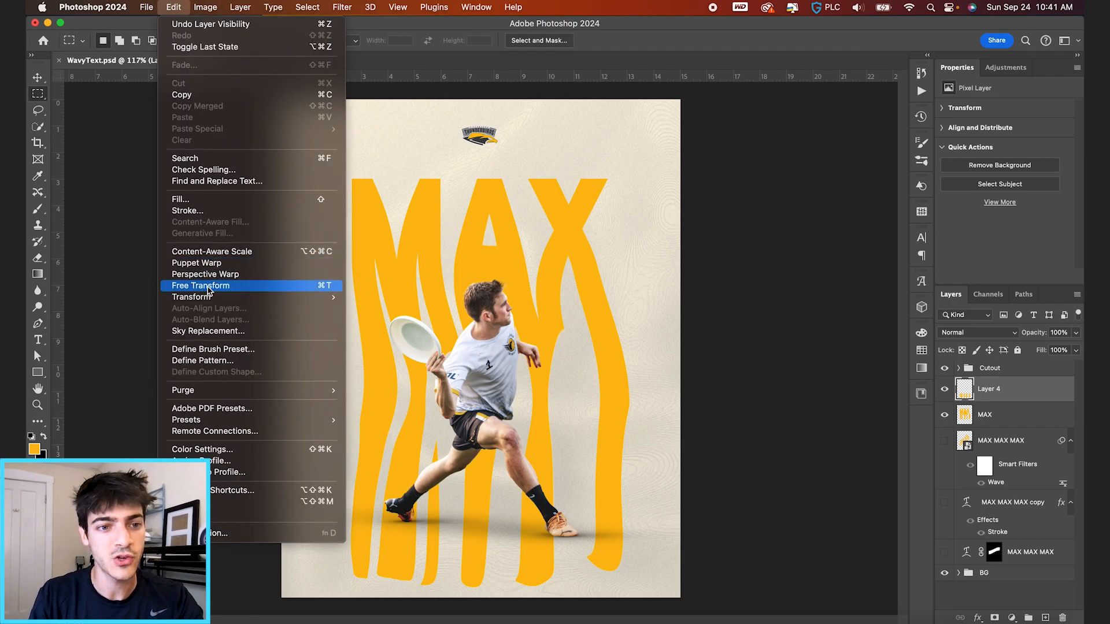
{"action": "left_click", "coordinate": [401, 364]}
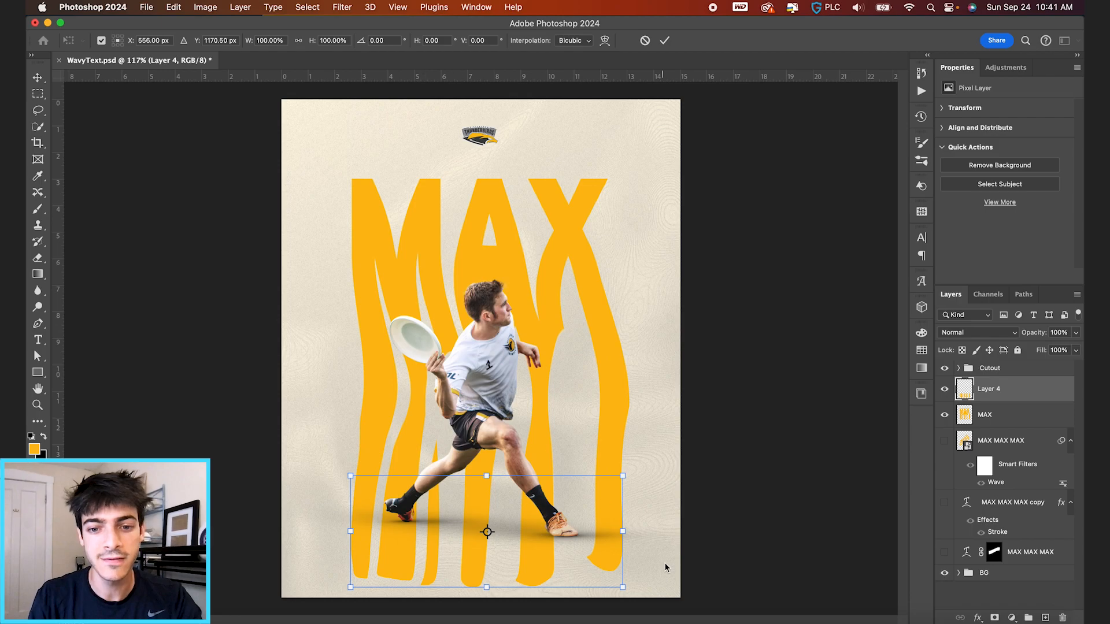
{"action": "left_click_drag", "start_coordinate": [623, 591], "coordinate": [814, 537]}
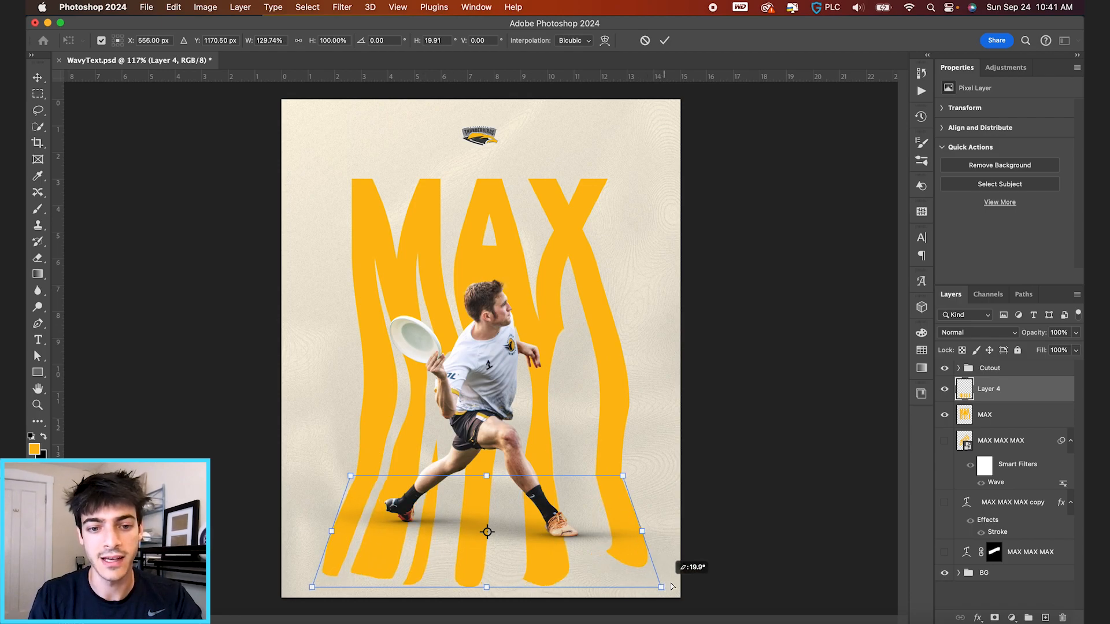
{"action": "left_click_drag", "start_coordinate": [813, 538], "coordinate": [871, 537]}
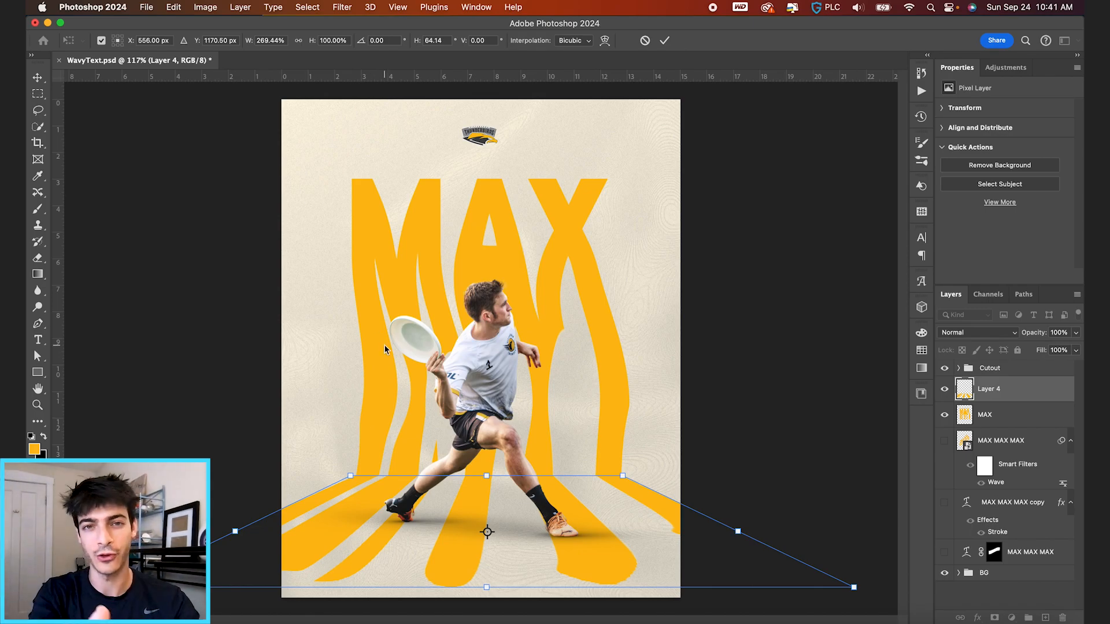
{"action": "key", "text": "Return"}
{"action": "left_click_drag", "start_coordinate": [646, 377], "coordinate": [647, 405]}
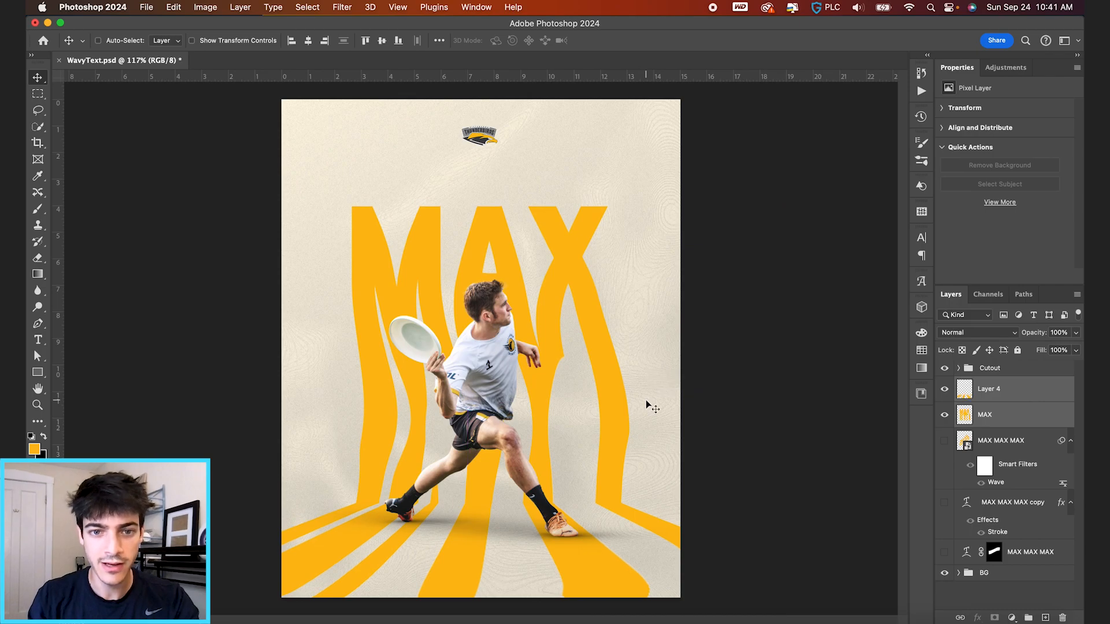